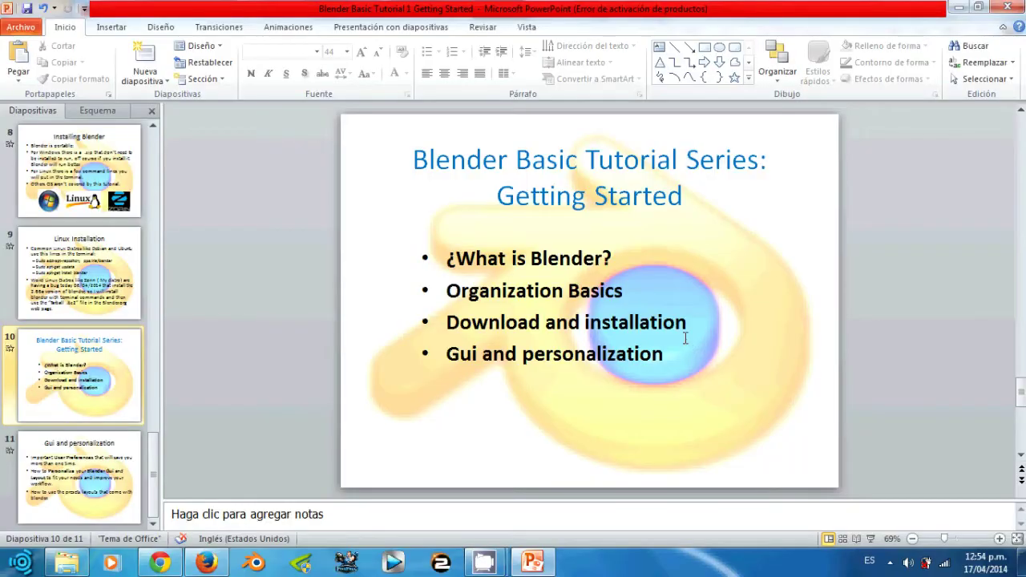
# - End the PowerPoint slideshow and return to the Normal editing view
pyautogui.click(484, 562)
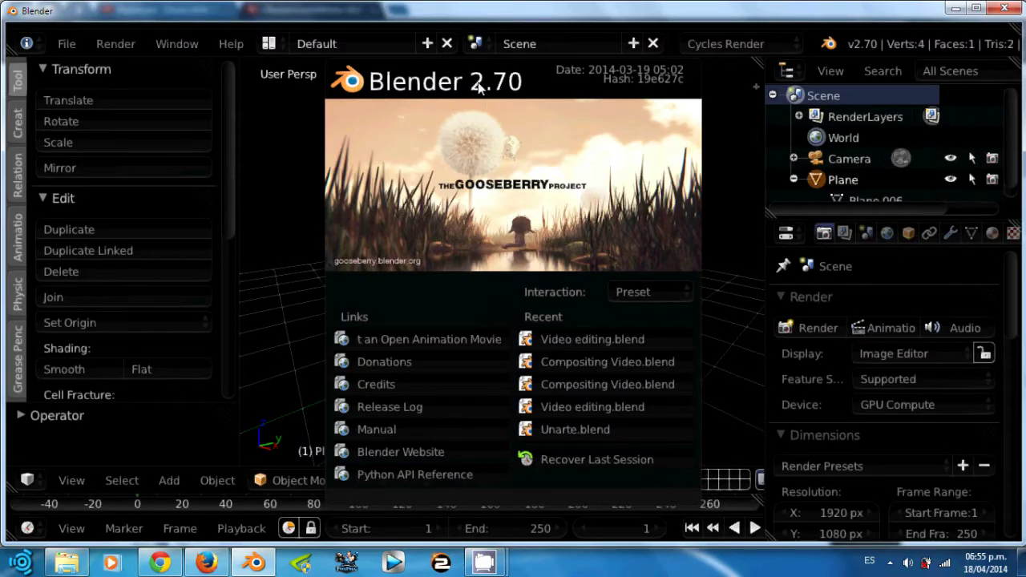
# - Close the splash screen and browse the Tool, Create and Relations tool shelf tabs
pyautogui.click(127, 462)
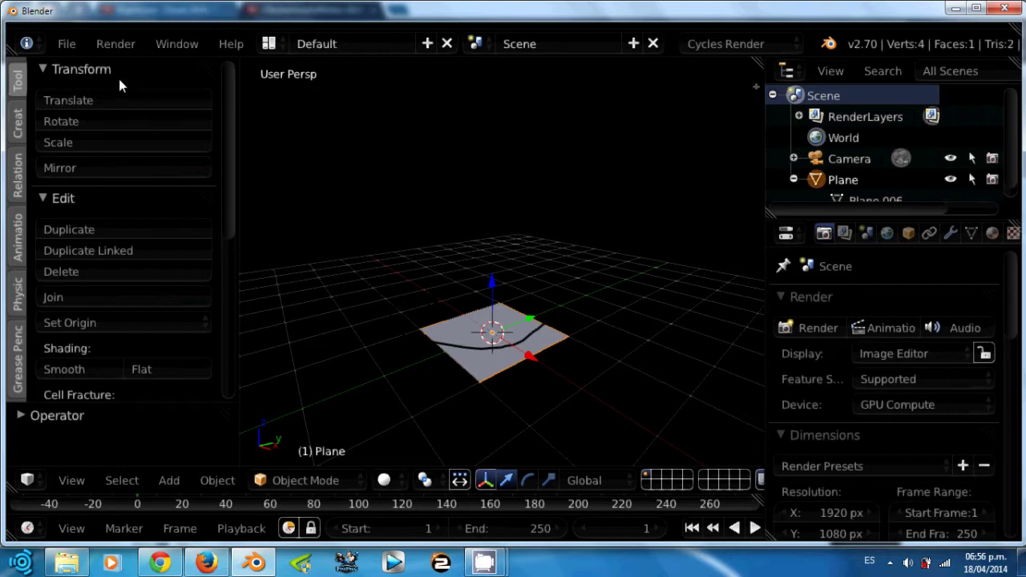
pyautogui.click(18, 172)
pyautogui.click(20, 88)
pyautogui.click(18, 128)
pyautogui.click(18, 178)
pyautogui.click(19, 90)
# - Enable Keep Session on the File tab of User Preferences
pyautogui.click(67, 43)
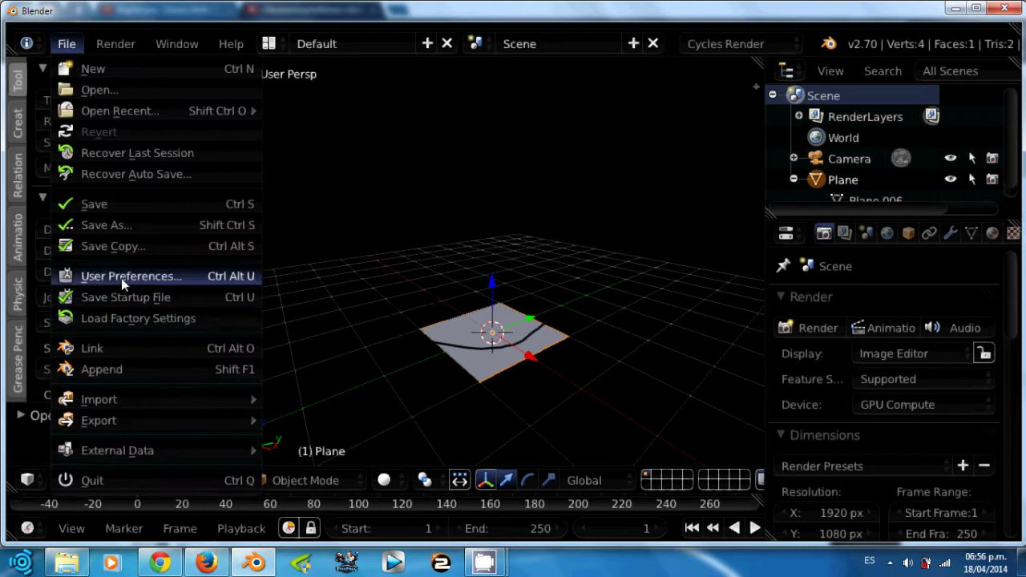
pyautogui.click(66, 43)
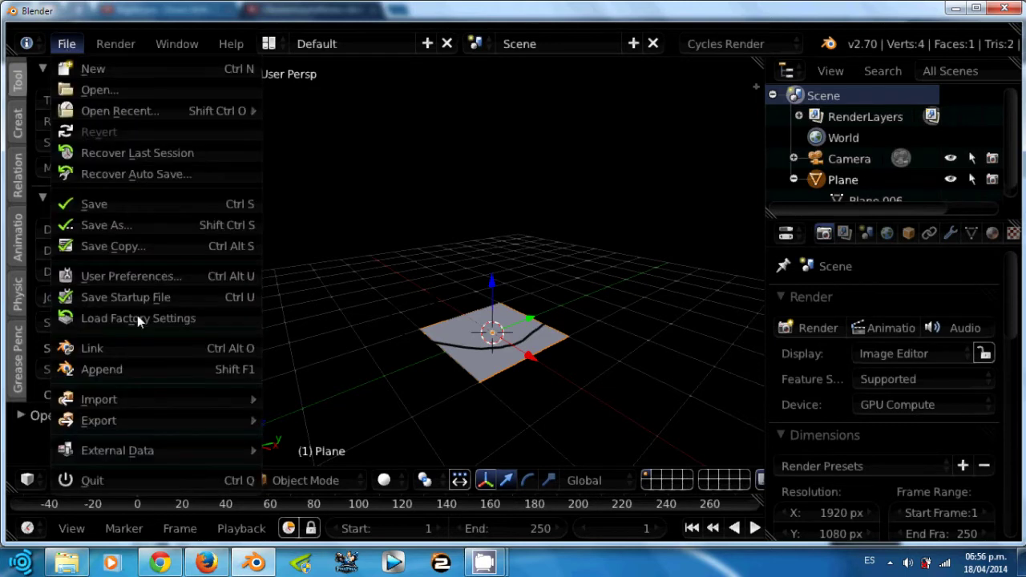
pyautogui.click(121, 277)
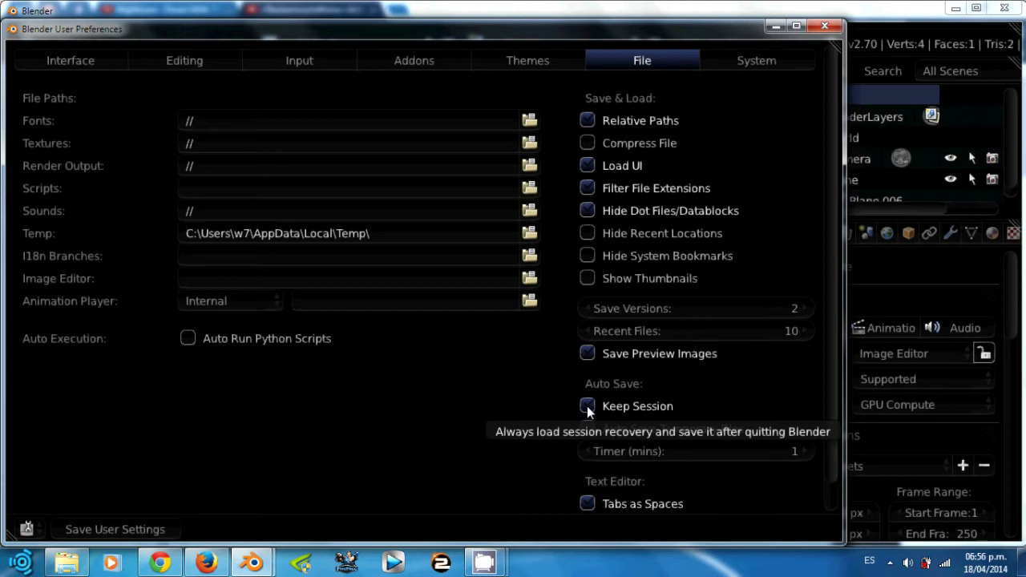
pyautogui.click(587, 406)
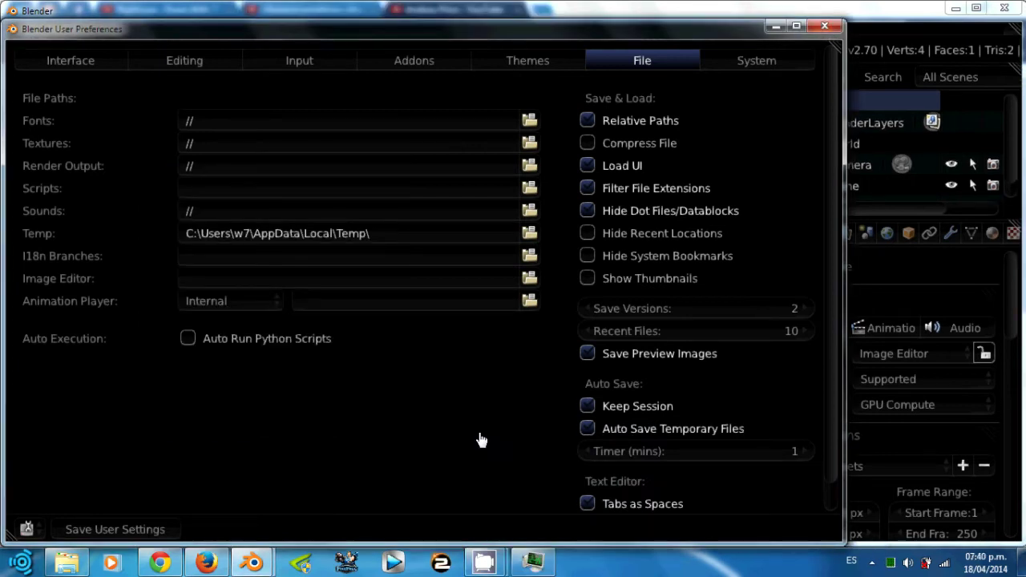
# - Try a larger interface DPI on the System tab, restore 100, then bring up YouTube
pyautogui.click(759, 64)
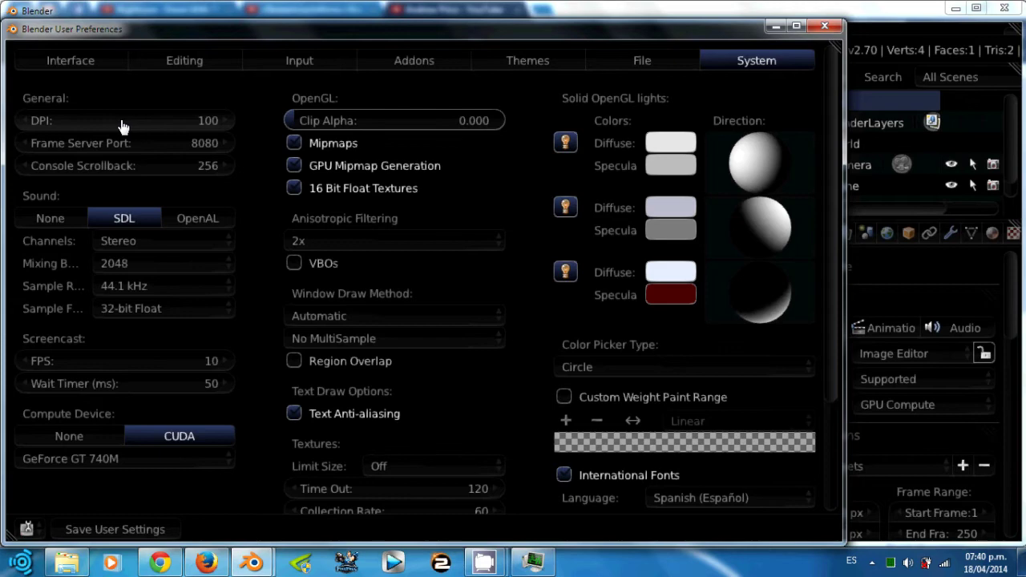
pyautogui.moveTo(120, 127)
pyautogui.mouseDown()
pyautogui.moveTo(208, 131)
pyautogui.moveTo(121, 127)
pyautogui.mouseUp()
pyautogui.click(164, 563)
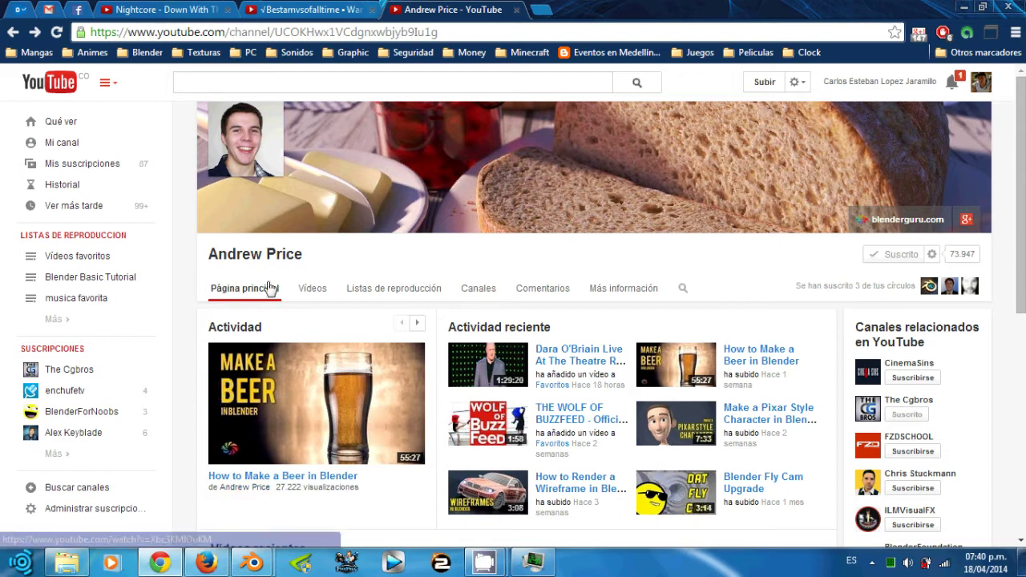
# - Put the browser away so Blender's System preferences return to the front
pyautogui.click(160, 564)
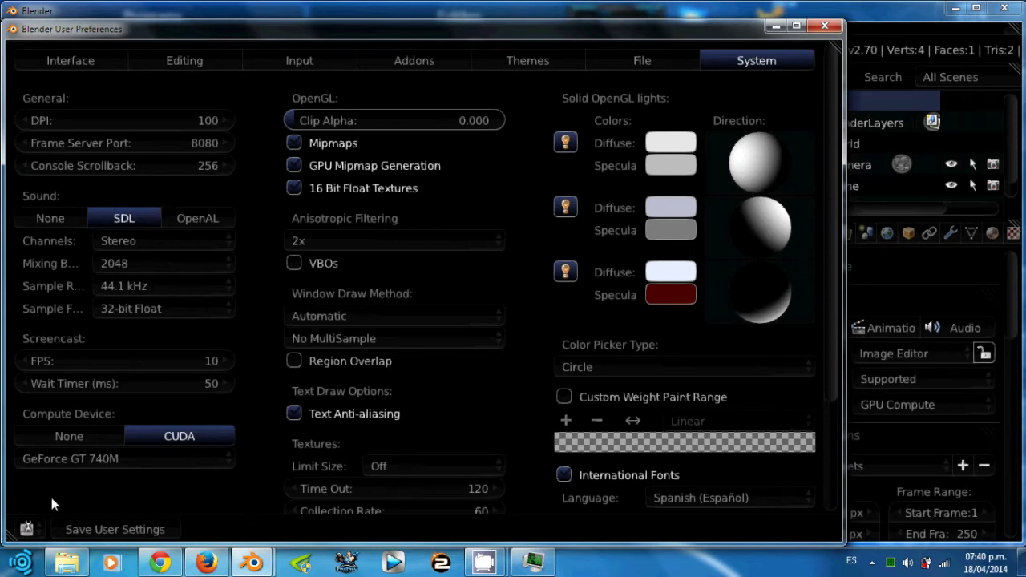
pyautogui.click(27, 529)
pyautogui.click(62, 433)
pyautogui.click(72, 457)
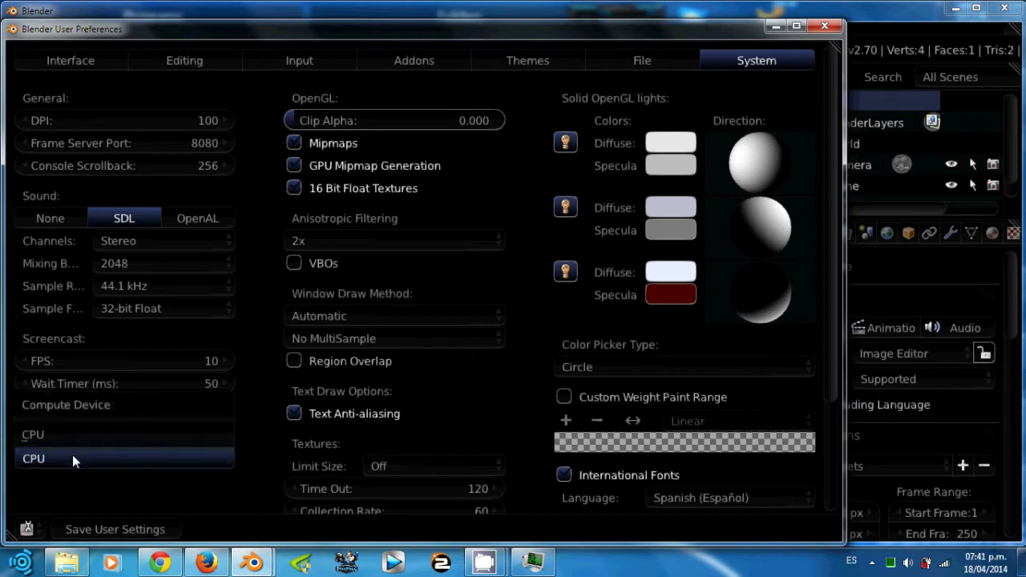
pyautogui.click(44, 437)
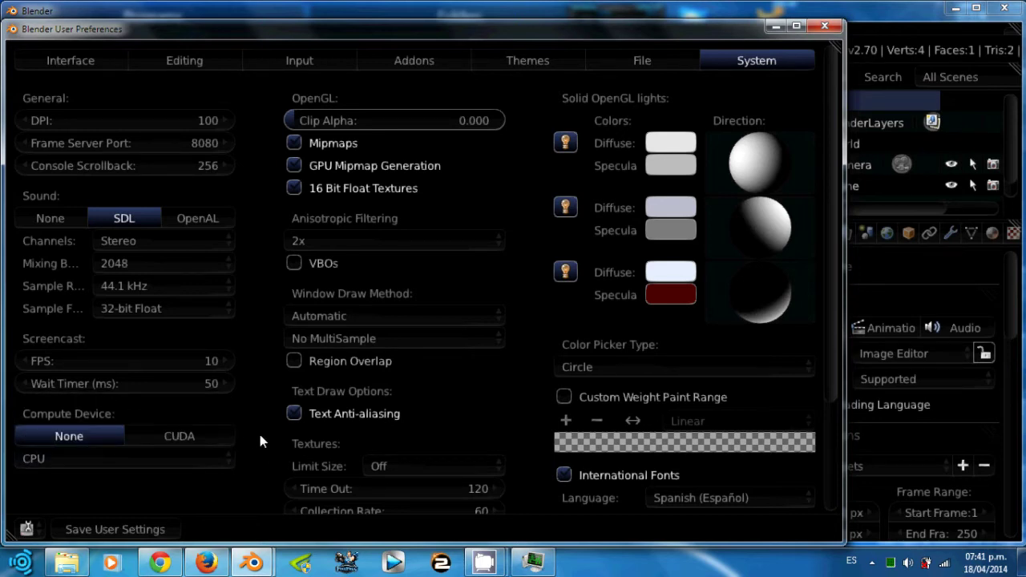
pyautogui.click(188, 437)
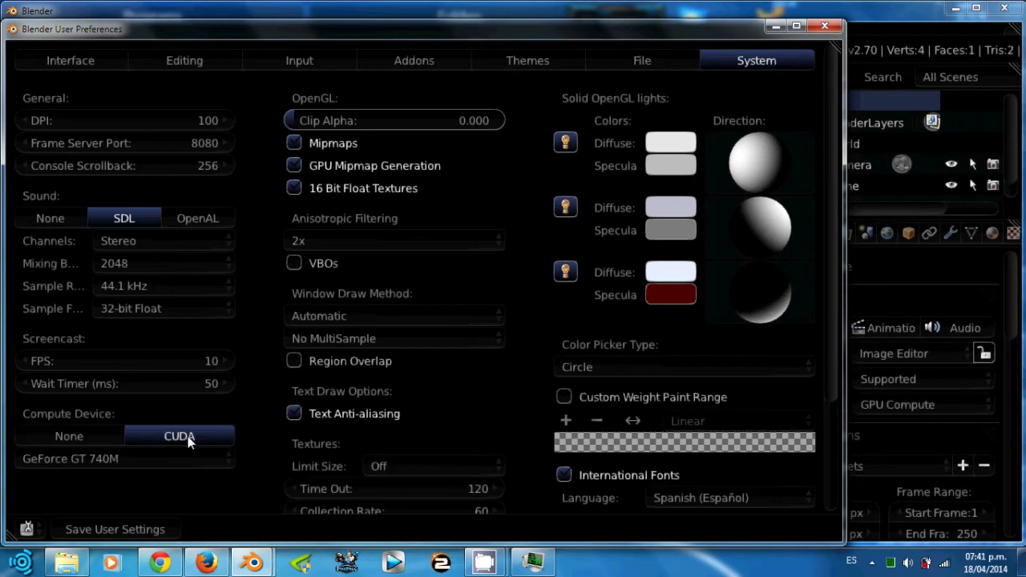
pyautogui.click(119, 458)
pyautogui.scroll(-5, 523, 401)
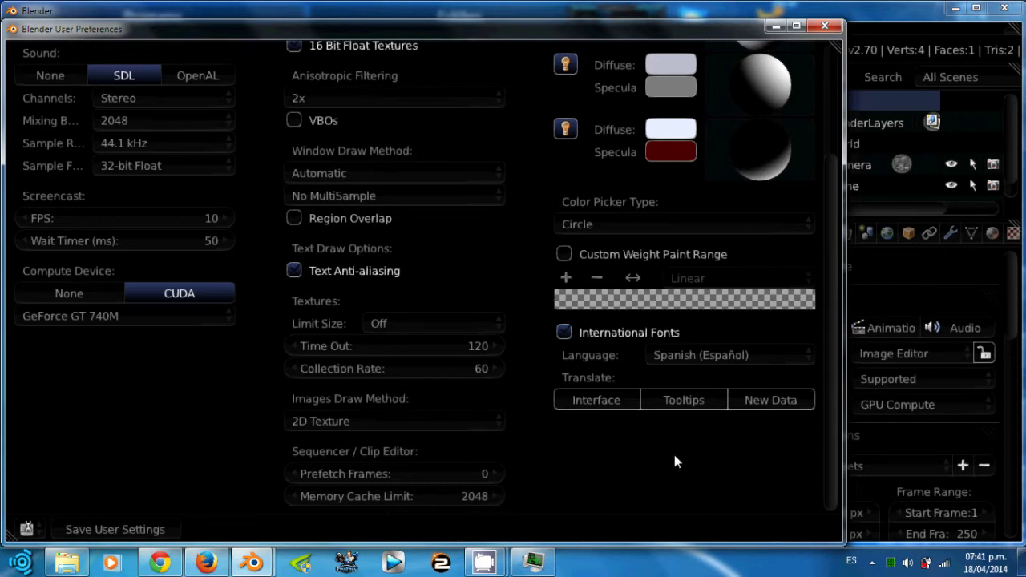
# - Turn International Fonts off and back on
pyautogui.scroll(3, 675, 455)
pyautogui.scroll(-3, 674, 453)
pyautogui.click(571, 333)
pyautogui.click(571, 333)
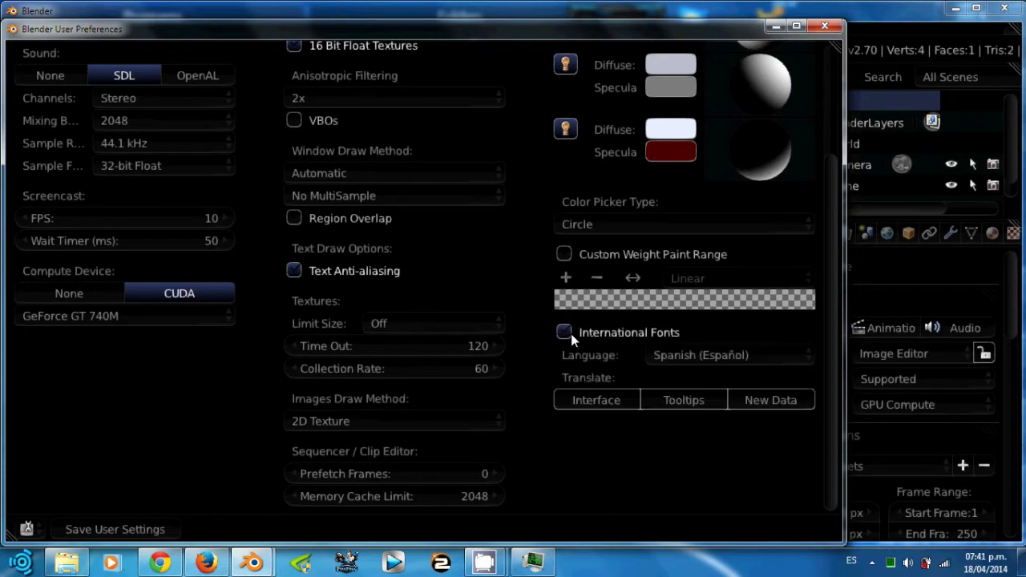
# - Preview the interface translated into Spanish, then set the language to Default
pyautogui.click(718, 354)
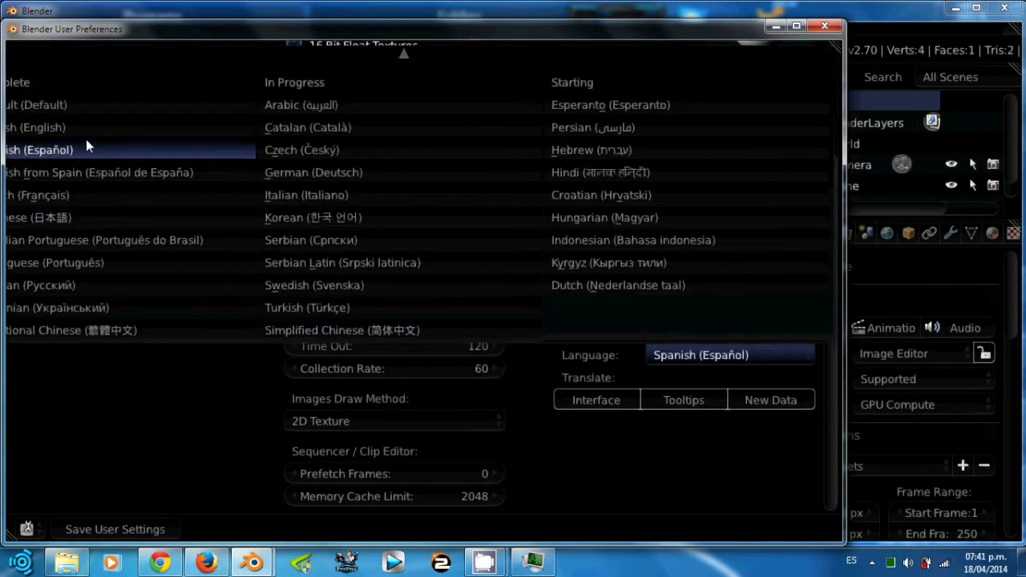
pyautogui.click(64, 149)
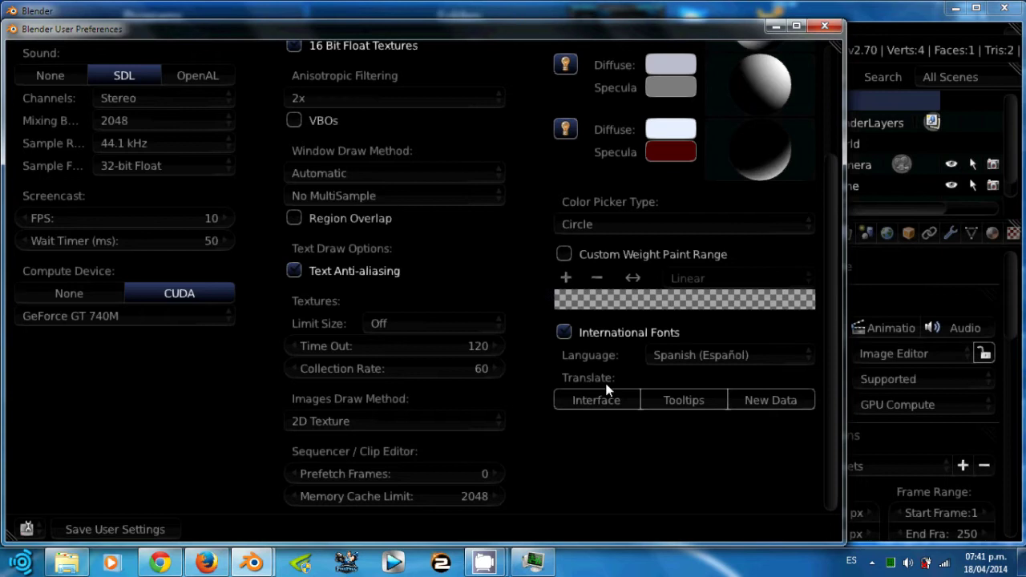
pyautogui.click(598, 401)
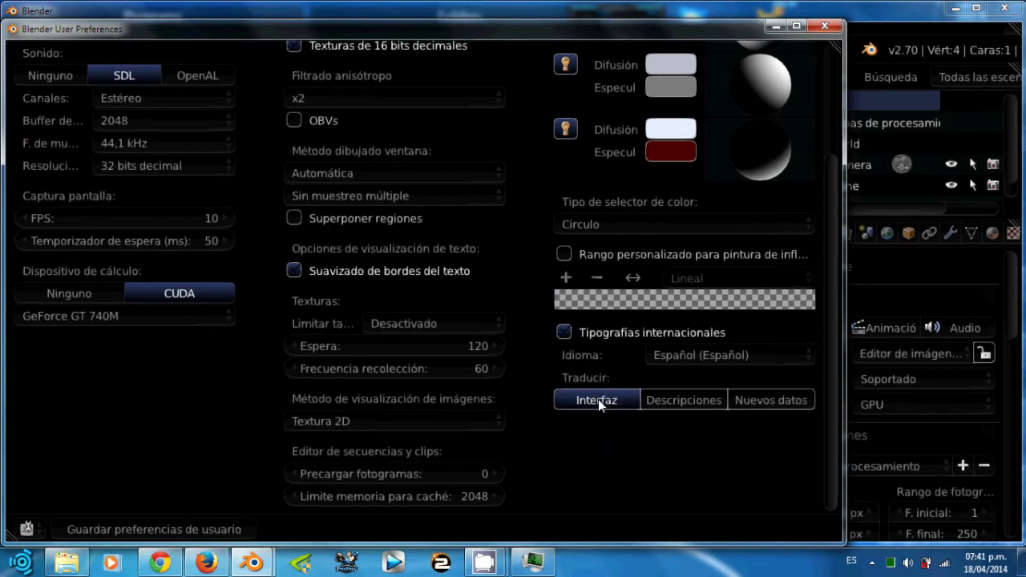
pyautogui.click(598, 400)
pyautogui.click(695, 354)
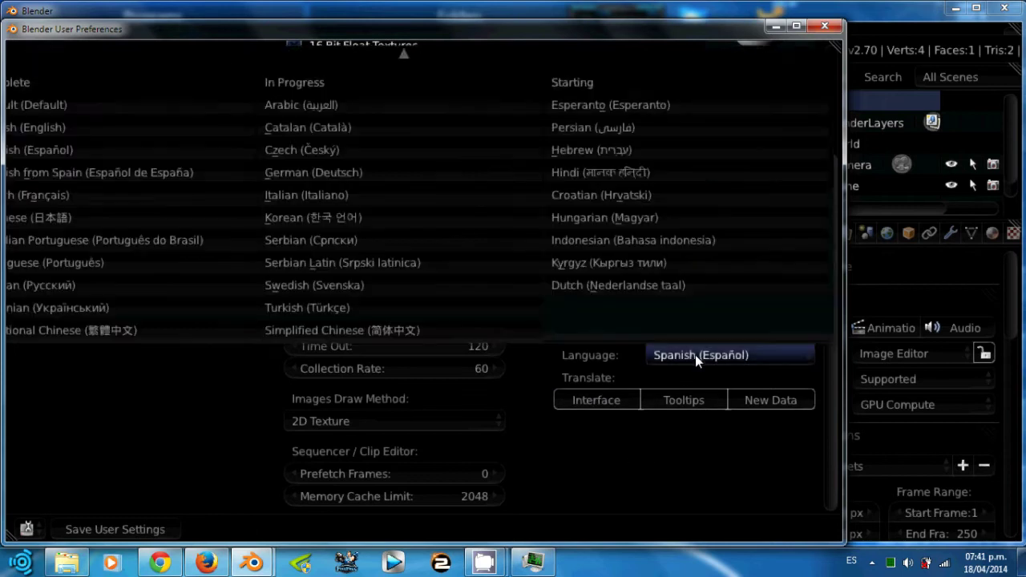
pyautogui.click(57, 114)
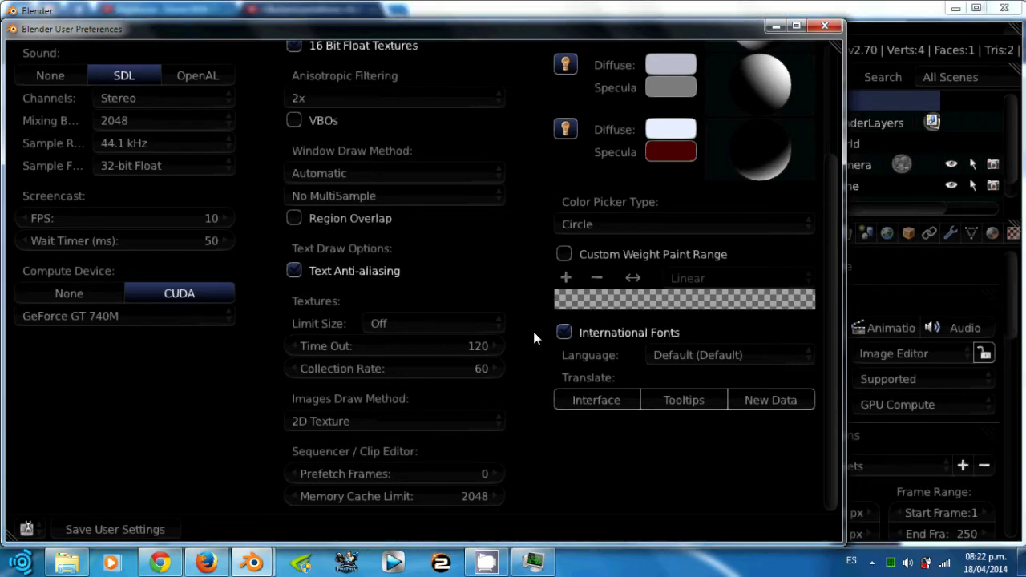
pyautogui.scroll(5, 534, 333)
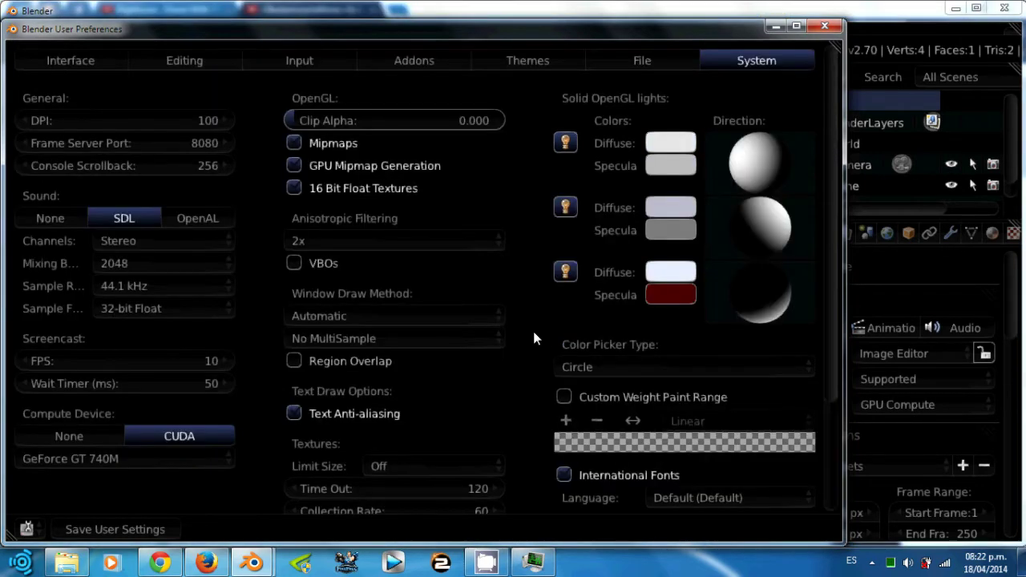
# - On the Interface tab, switch Python Tooltips on and then off again
pyautogui.click(102, 57)
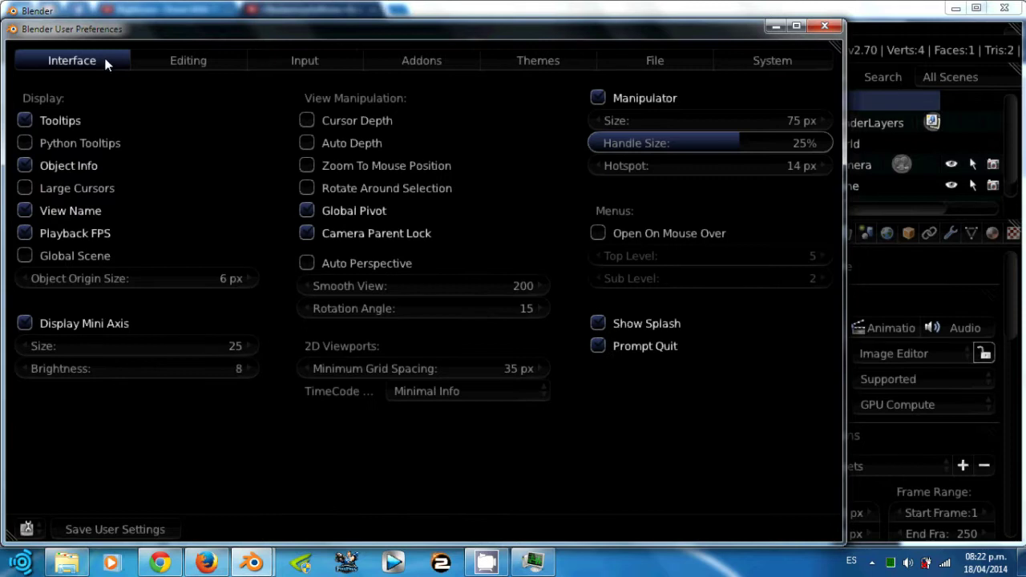
pyautogui.click(26, 150)
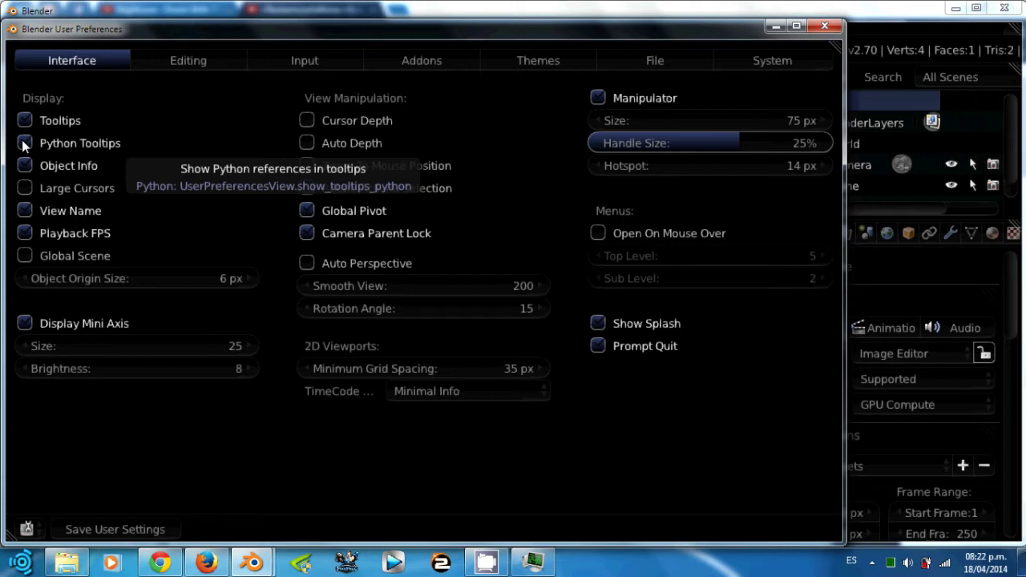
pyautogui.click(23, 142)
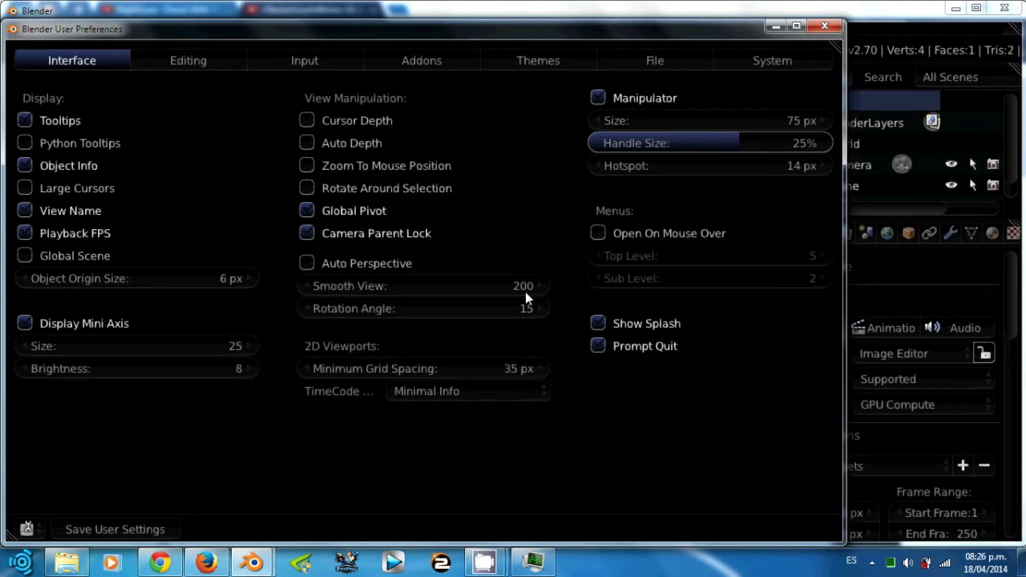
# - Show the Editing tab with undo steps, keyframing and Duplicate Data settings
pyautogui.click(186, 66)
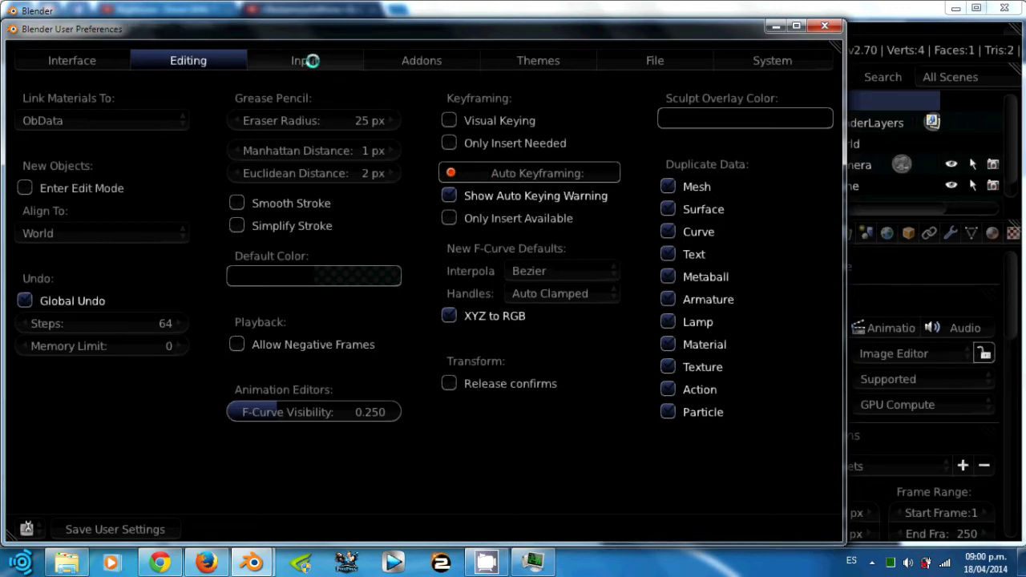
# - Show the Input preferences, then start scaling the plane and cancel it
pyautogui.click(311, 60)
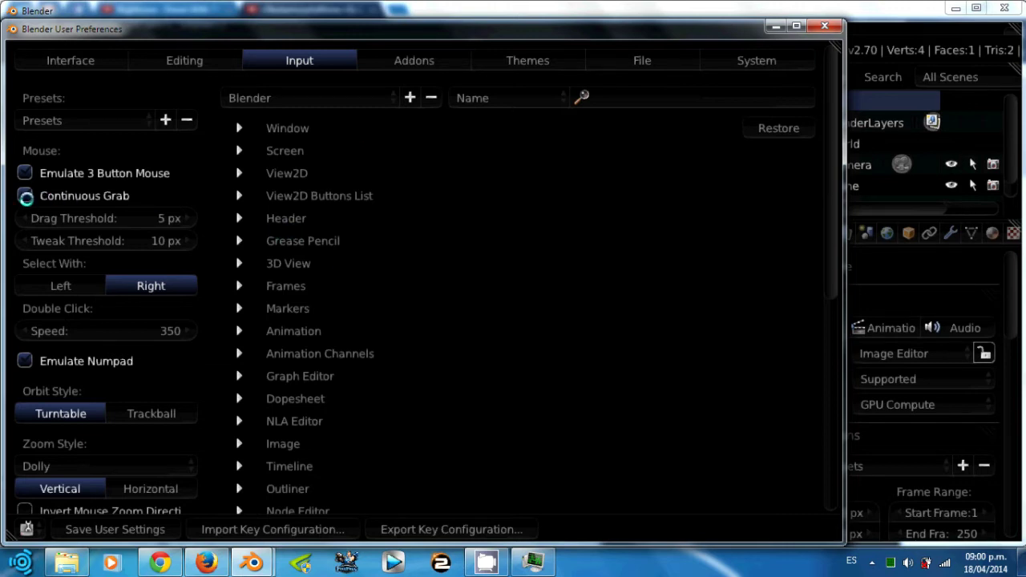
pyautogui.click(934, 272)
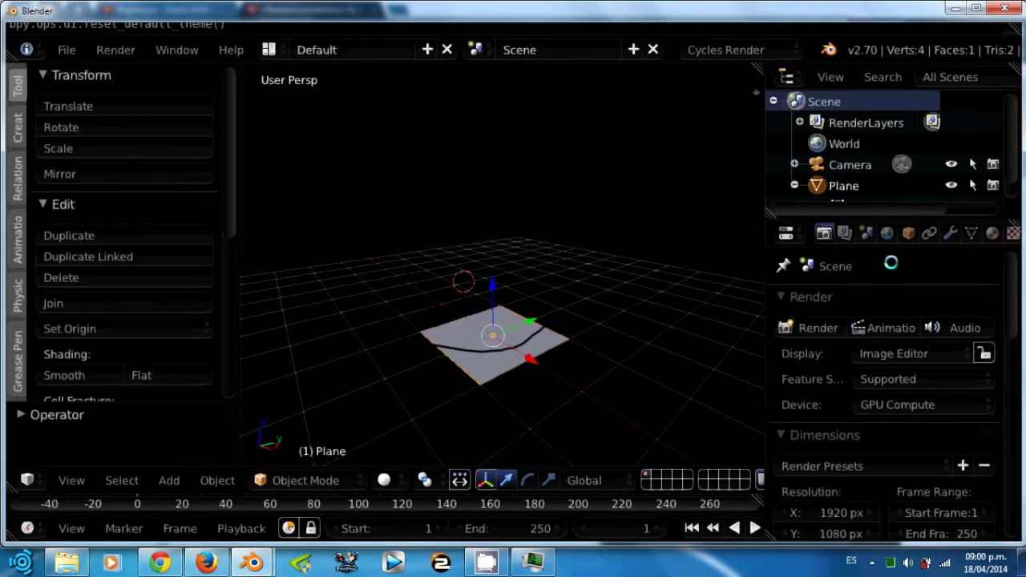
pyautogui.press('s')
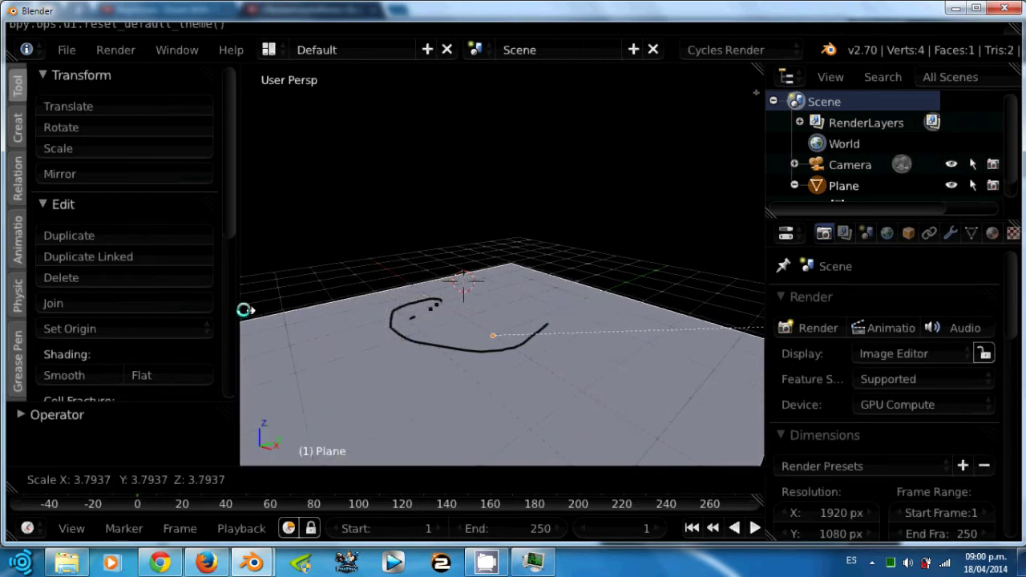
pyautogui.rightClick(631, 308)
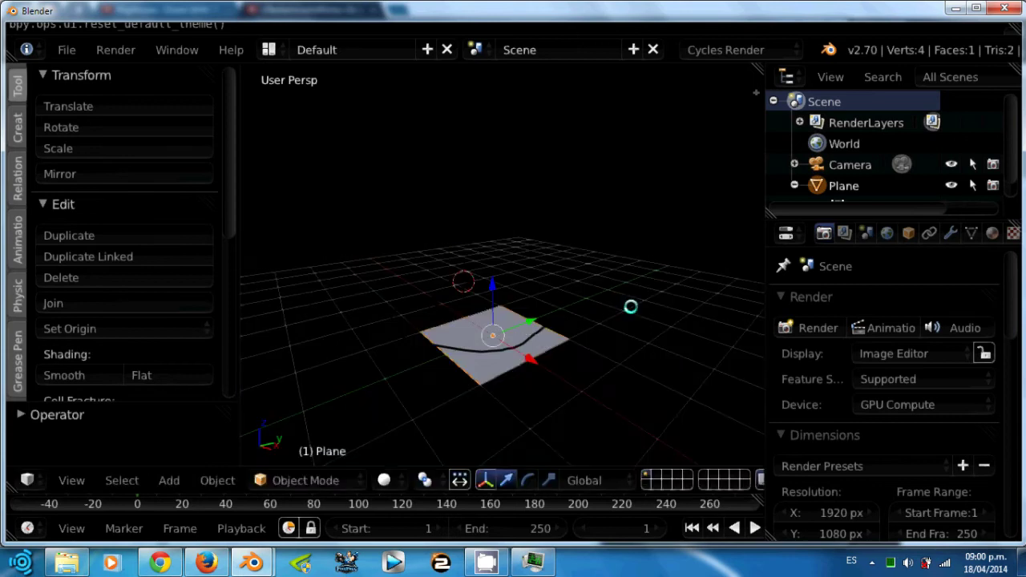
# - Reopen Input preferences with Ctrl+Alt+U and enable Emulate 3 Button Mouse
pyautogui.hotkey('ctrl', 'alt', 'u')
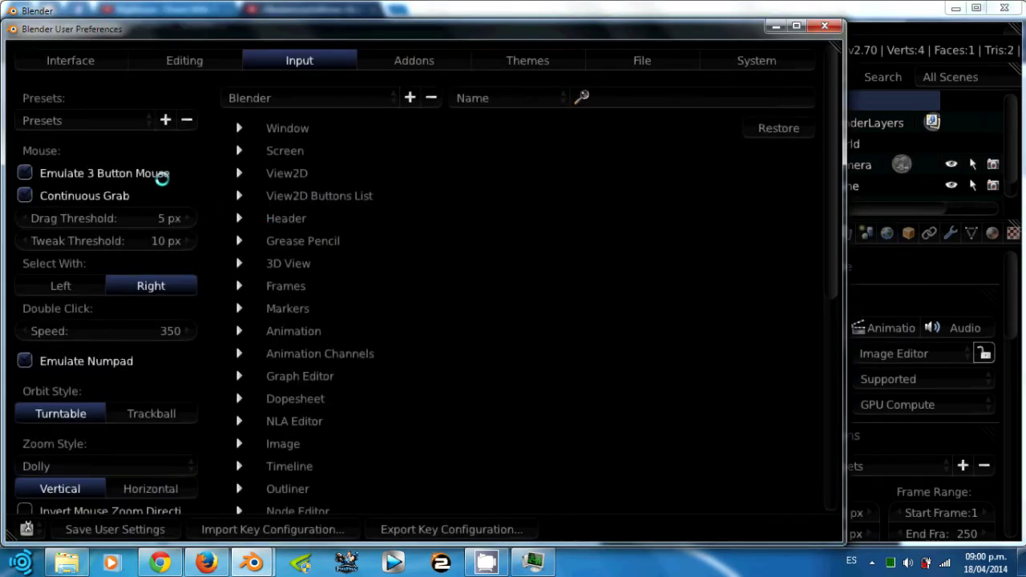
pyautogui.click(27, 174)
pyautogui.scroll(-10, 161, 270)
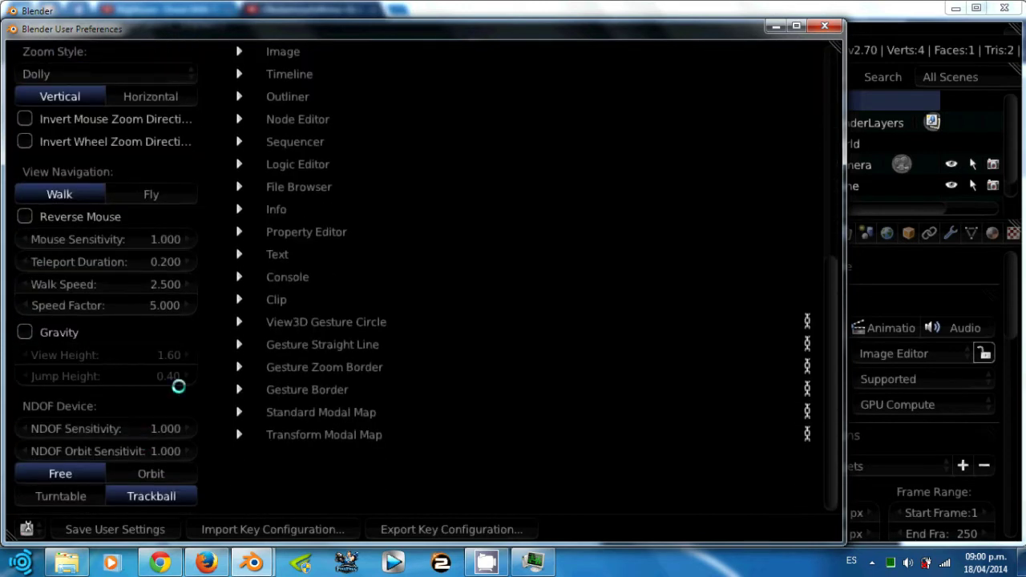
pyautogui.scroll(5, 173, 369)
pyautogui.scroll(5, 168, 350)
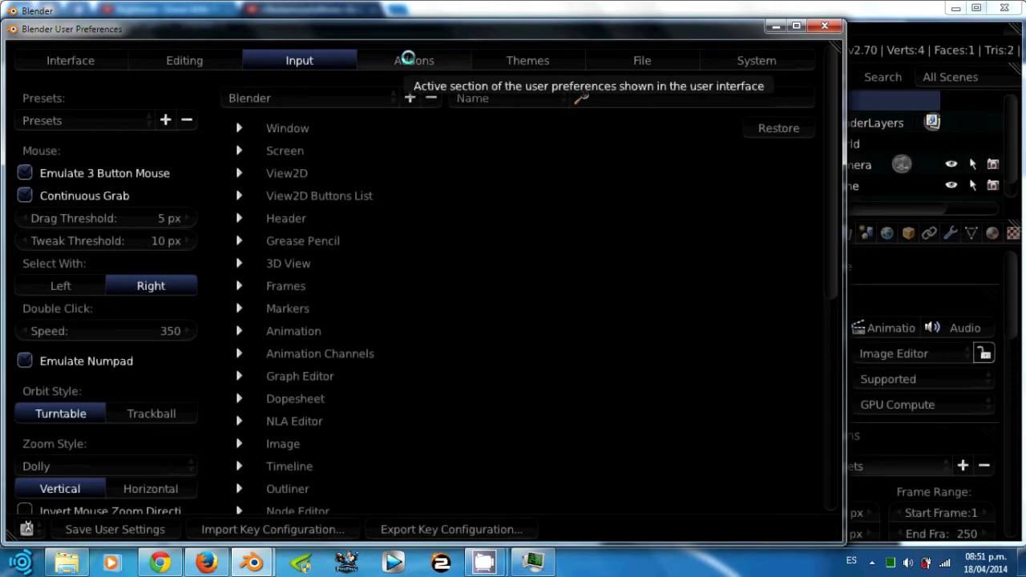
# - Show the Addons tab listing official and community add-ons
pyautogui.click(409, 59)
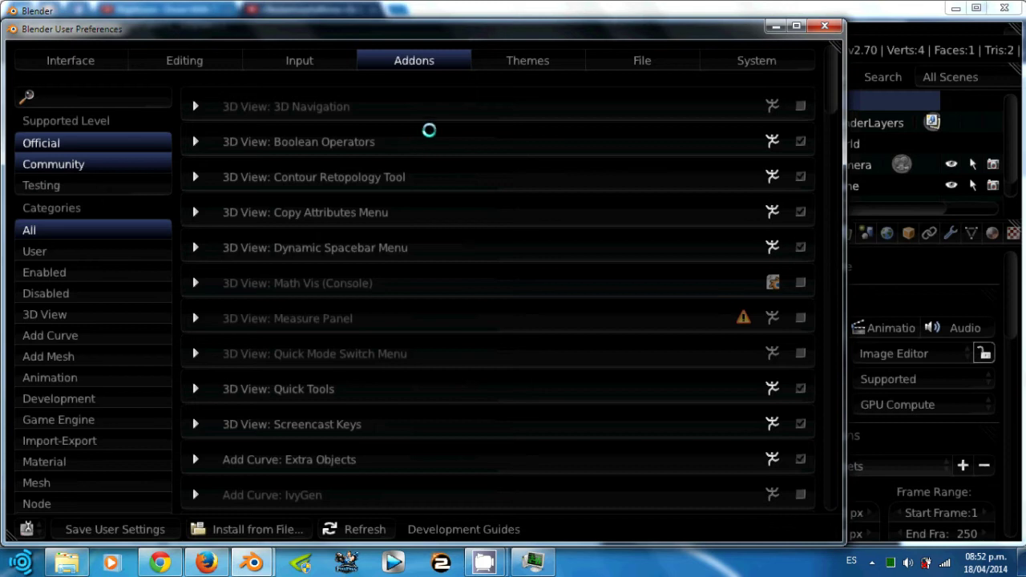
# - Try the Ubuntu Ambiance, Hexagon, Elsyiun and Blender 24X theme presets, then reset to default
pyautogui.click(527, 62)
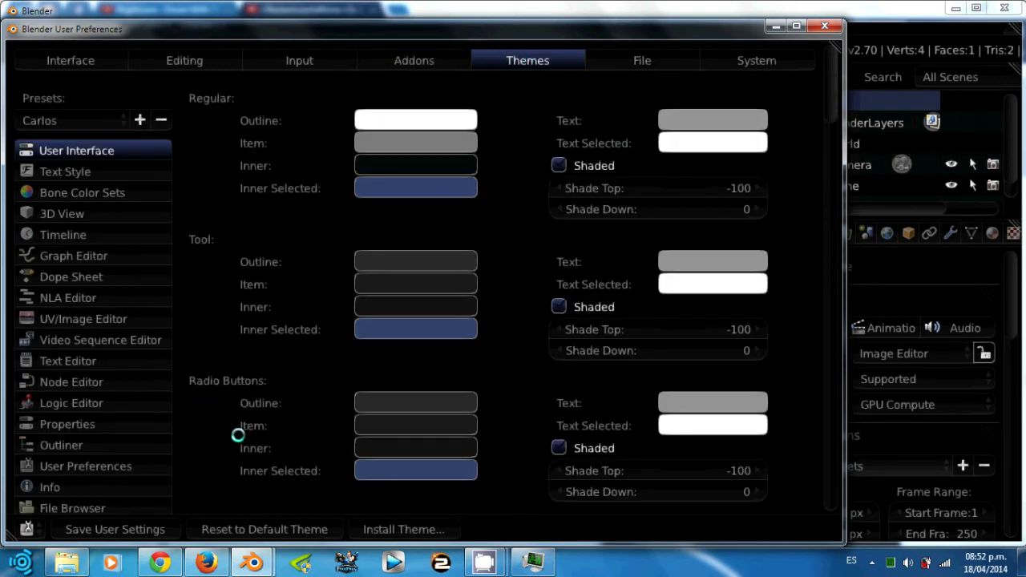
pyautogui.click(51, 120)
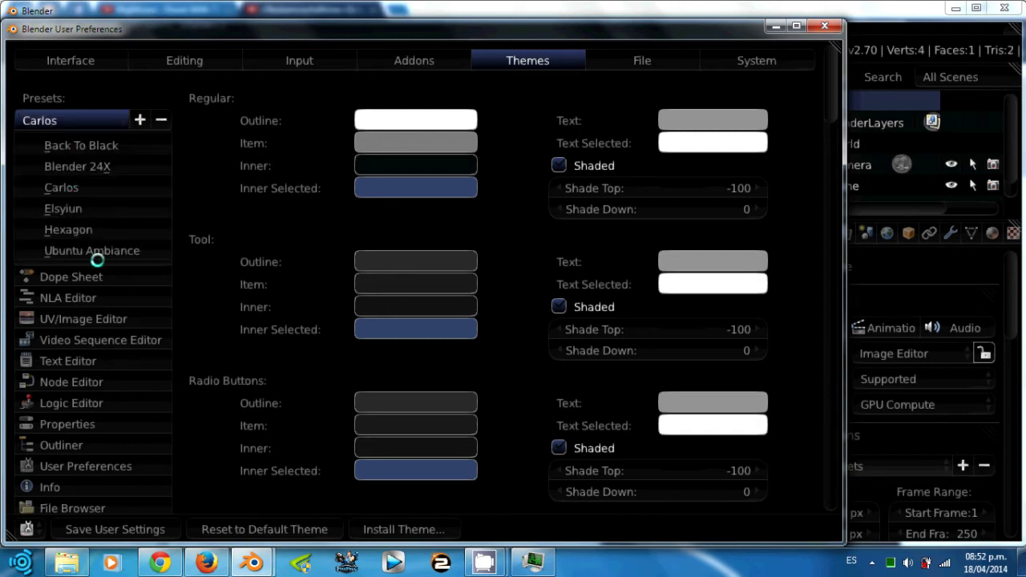
pyautogui.click(101, 251)
pyautogui.click(90, 120)
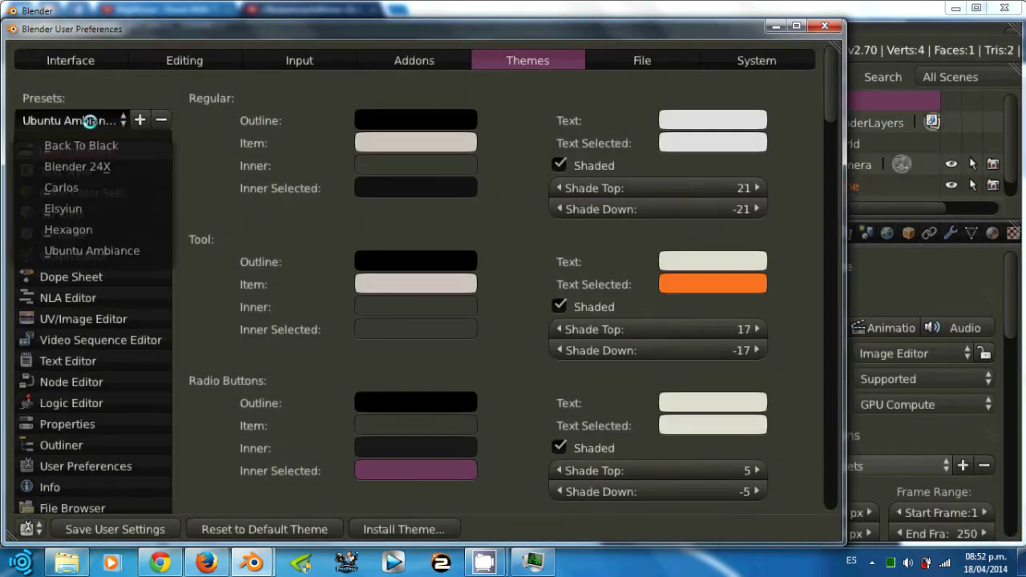
pyautogui.click(78, 223)
pyautogui.click(98, 120)
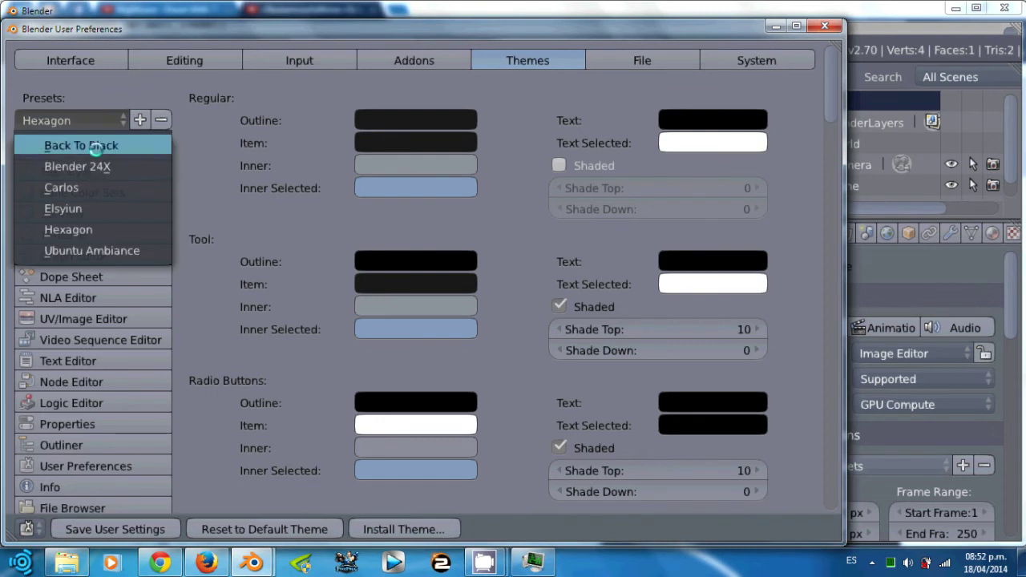
pyautogui.click(63, 209)
pyautogui.click(95, 121)
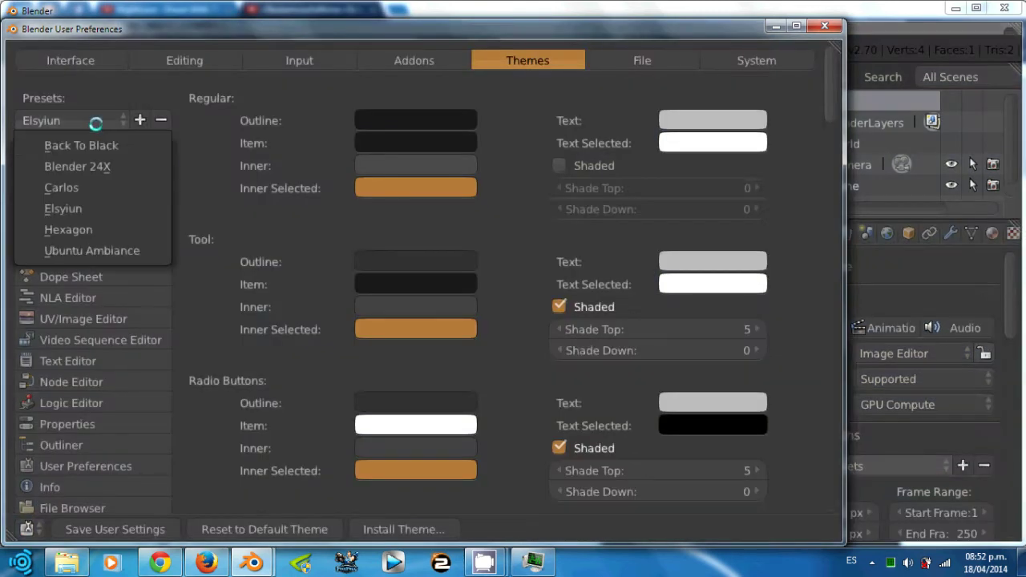
pyautogui.click(101, 166)
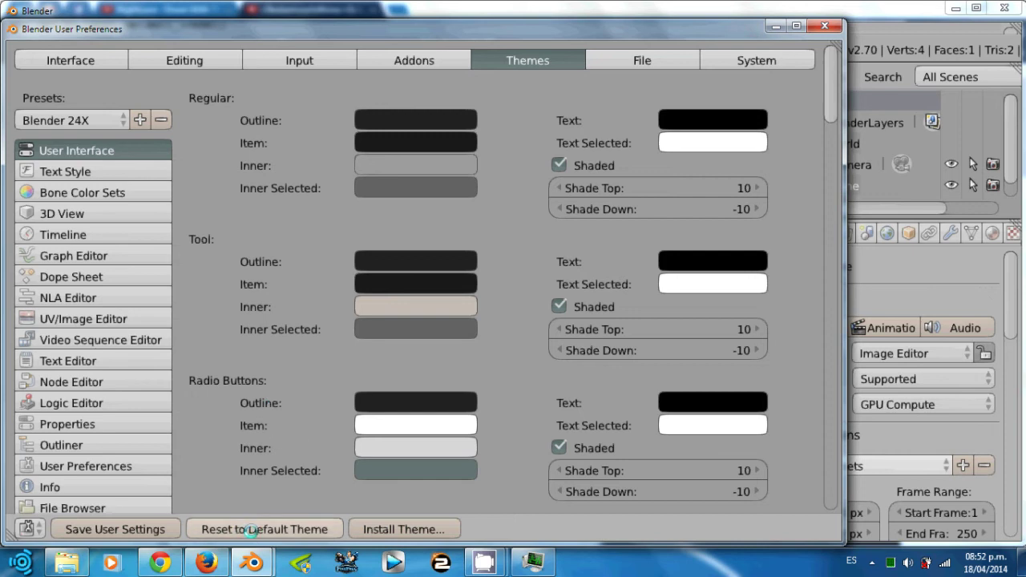
pyautogui.click(240, 531)
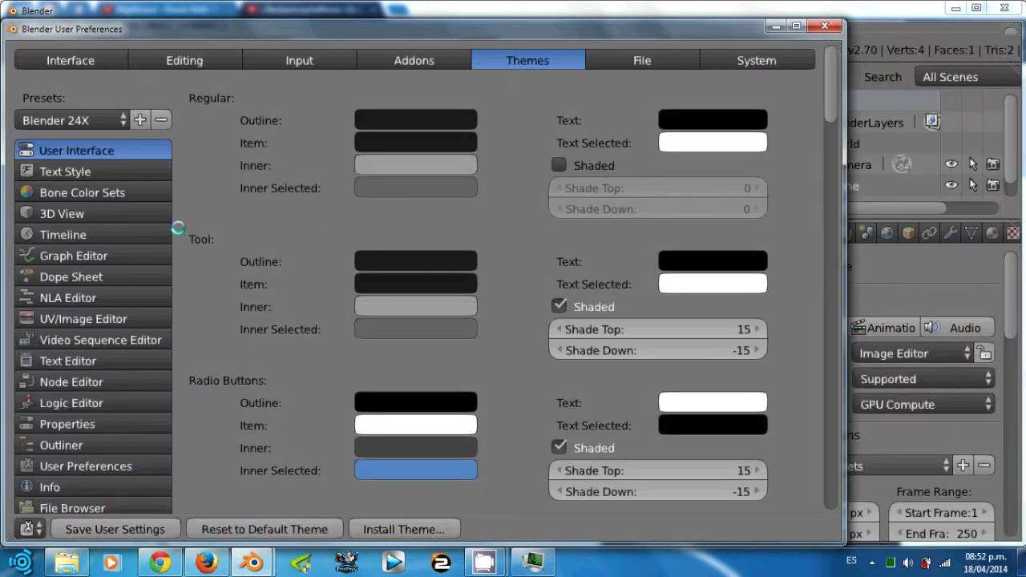
# - Apply Back To Black, then the custom dark theme preset, and view 3D View colours
pyautogui.click(131, 117)
pyautogui.click(137, 117)
pyautogui.click(84, 118)
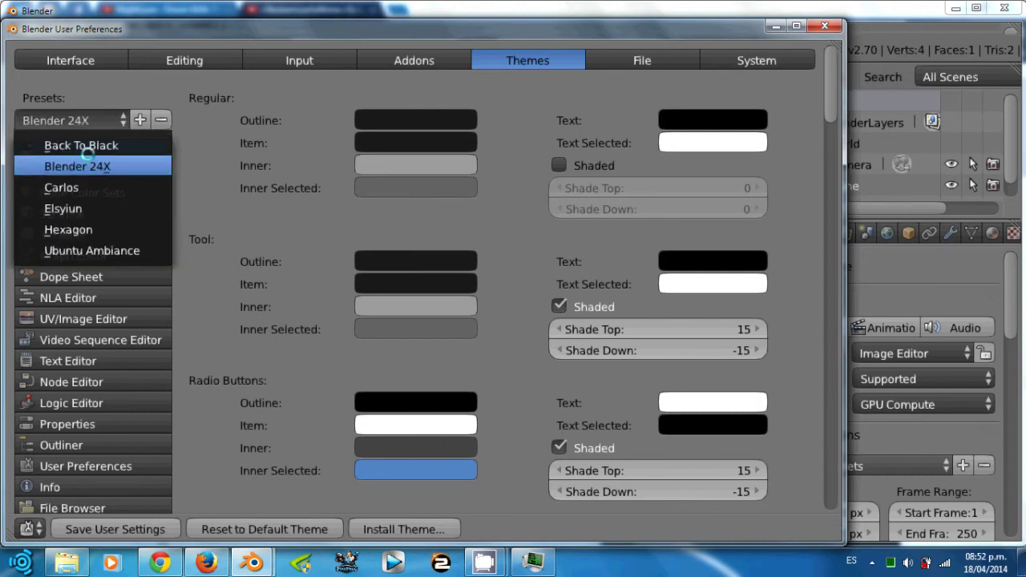
pyautogui.click(80, 145)
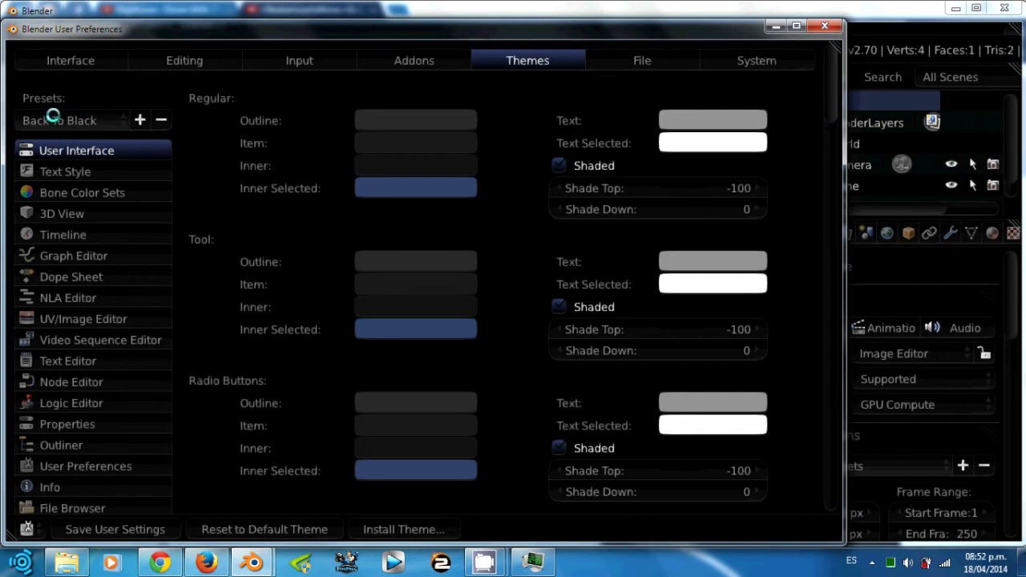
pyautogui.click(92, 118)
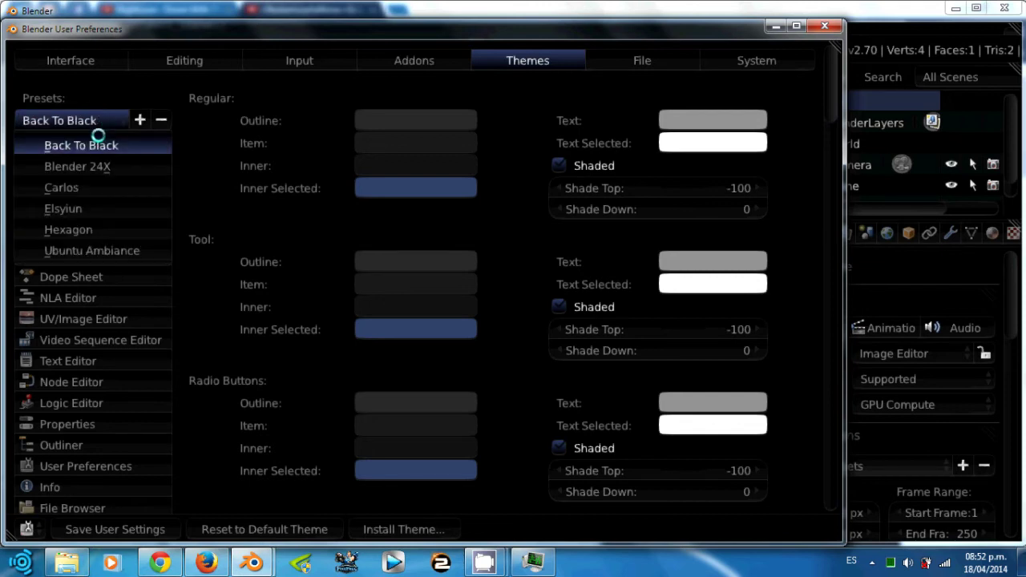
pyautogui.click(62, 187)
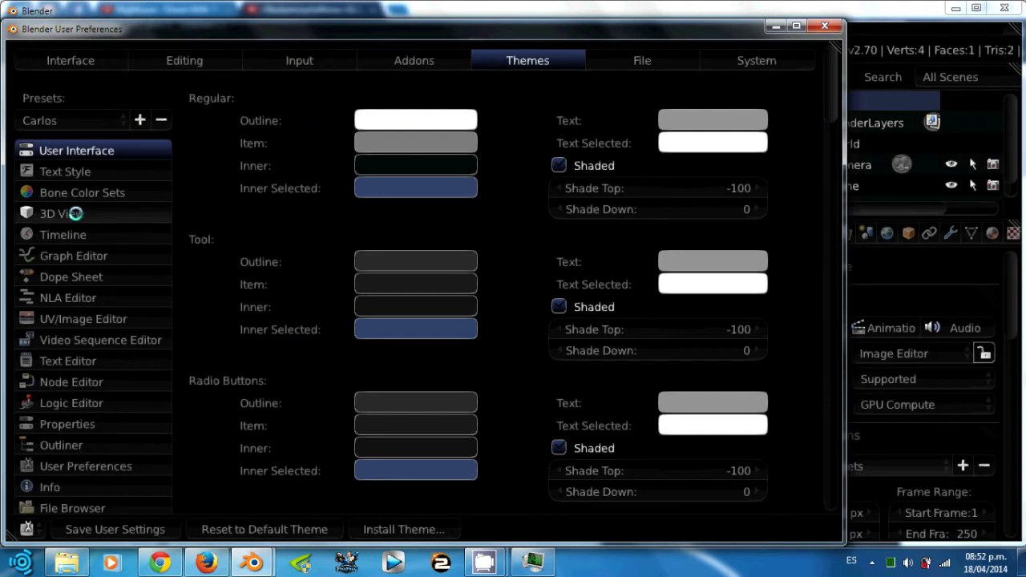
pyautogui.click(72, 213)
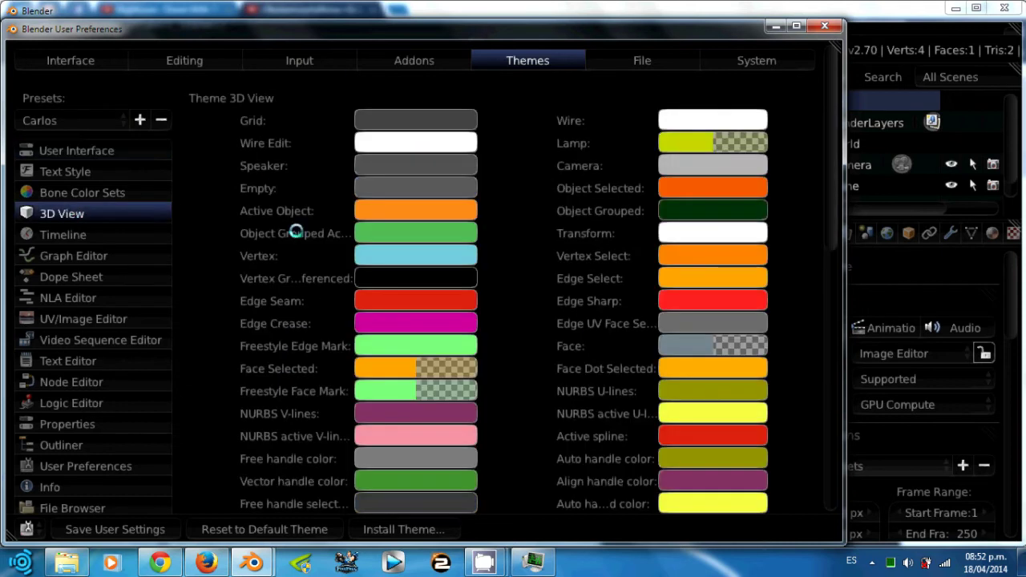
# - Switch between the main window and preferences, then minimize preferences back to the viewport
pyautogui.click(900, 255)
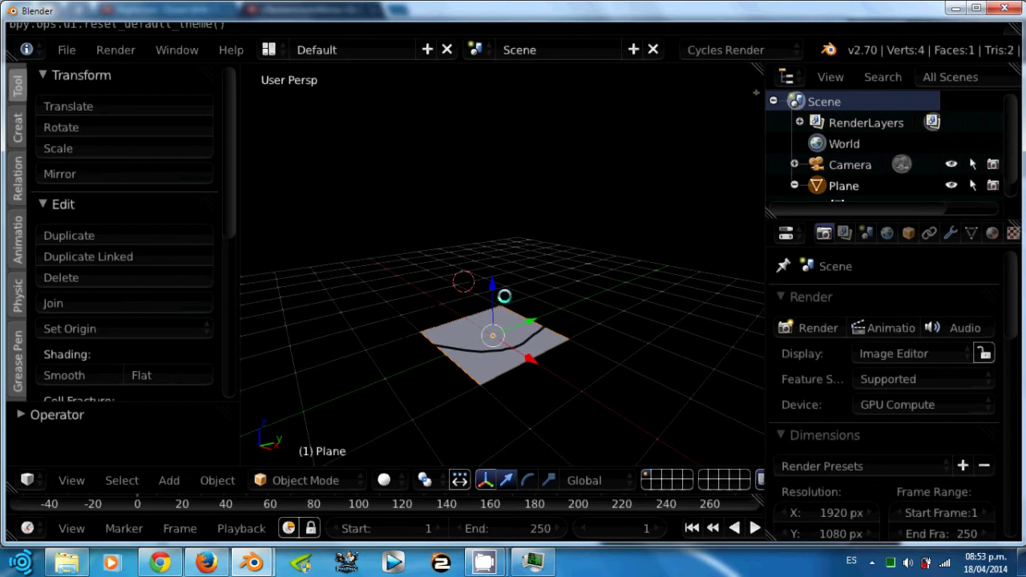
pyautogui.moveTo(255, 566)
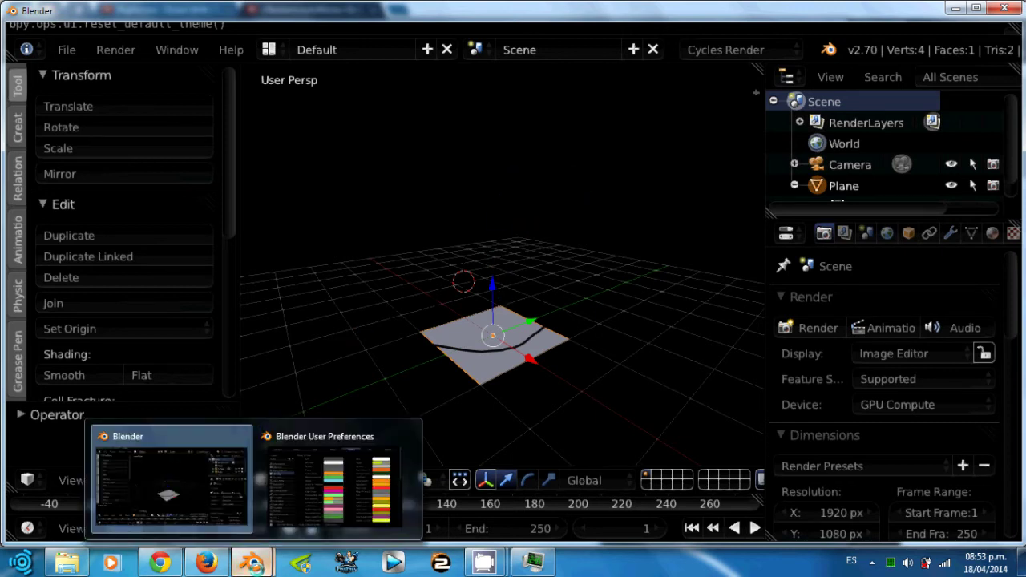
pyautogui.click(293, 484)
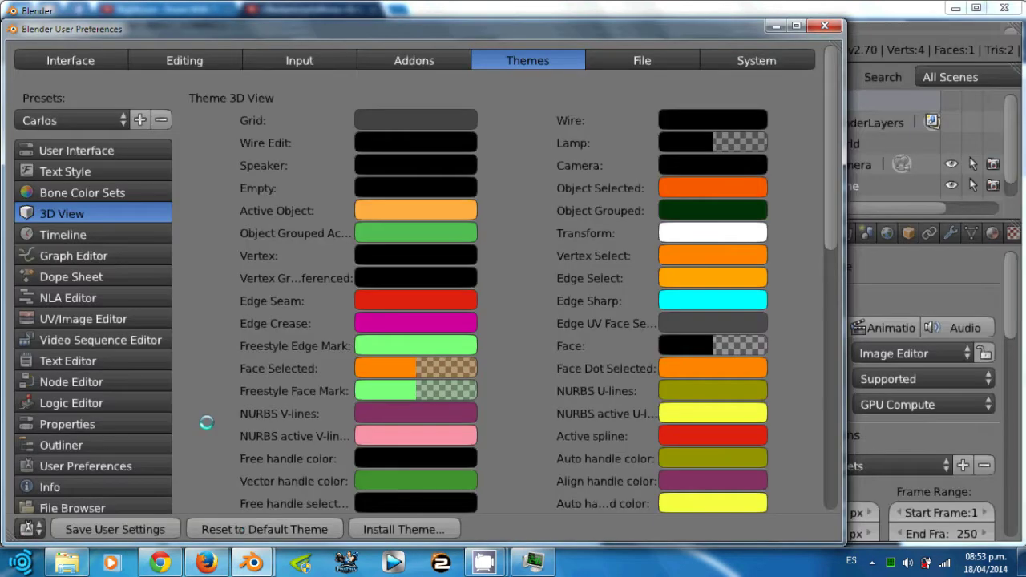
pyautogui.click(72, 120)
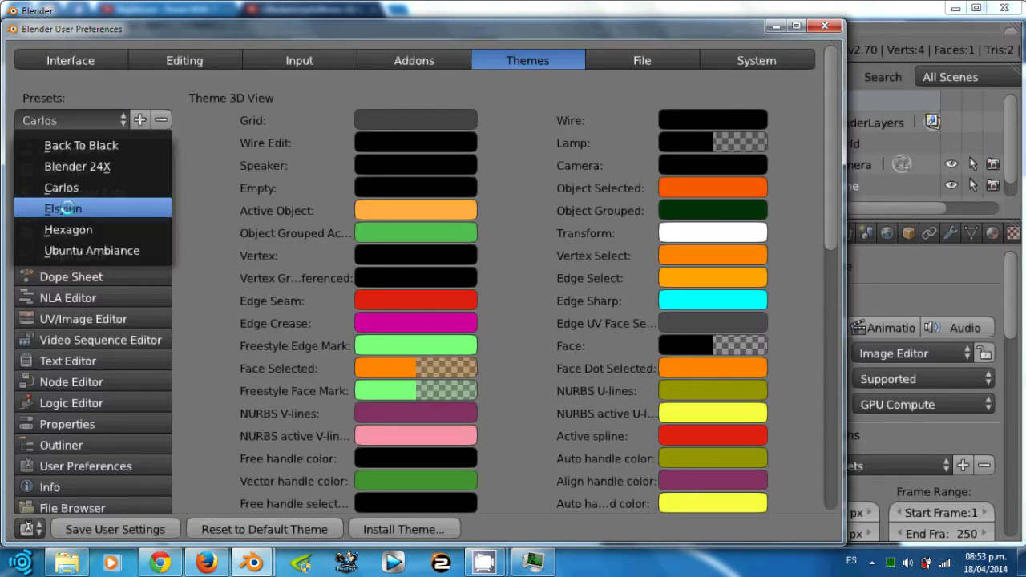
pyautogui.click(48, 207)
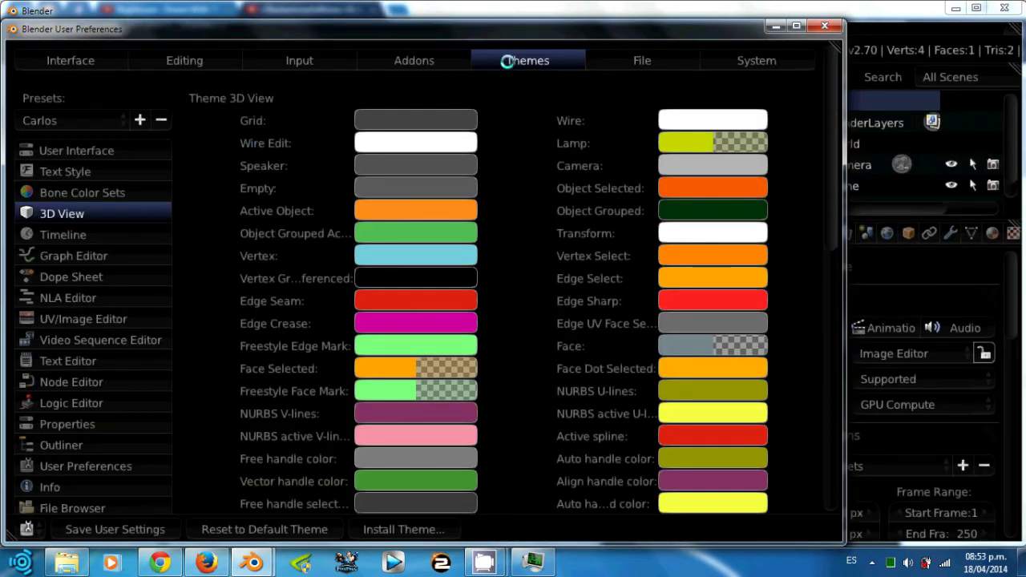
pyautogui.click(776, 25)
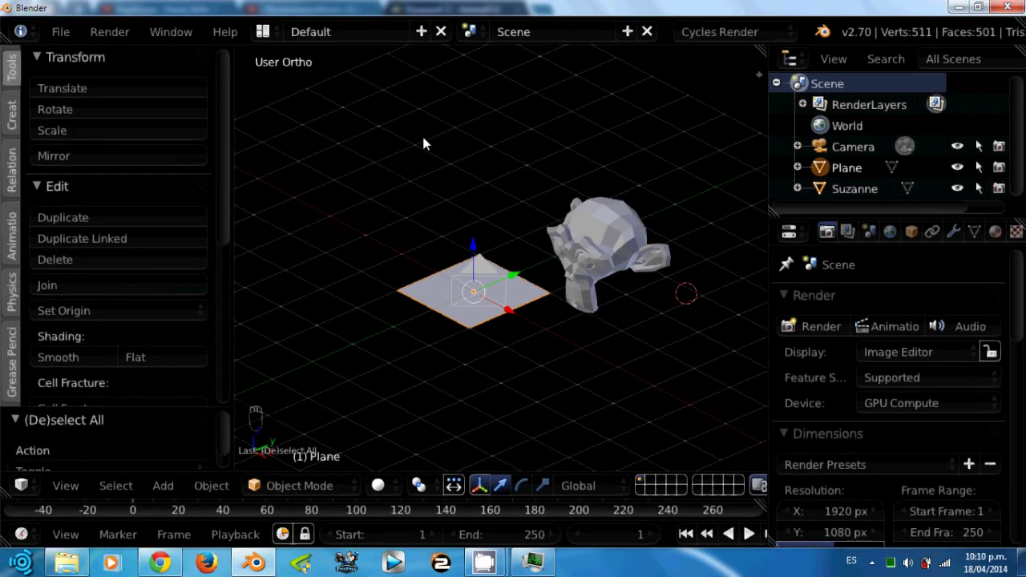
# - Set the top header to Collapse Menus and browse the combined menu's submenus
pyautogui.rightClick(63, 34)
pyautogui.moveTo(136, 70)
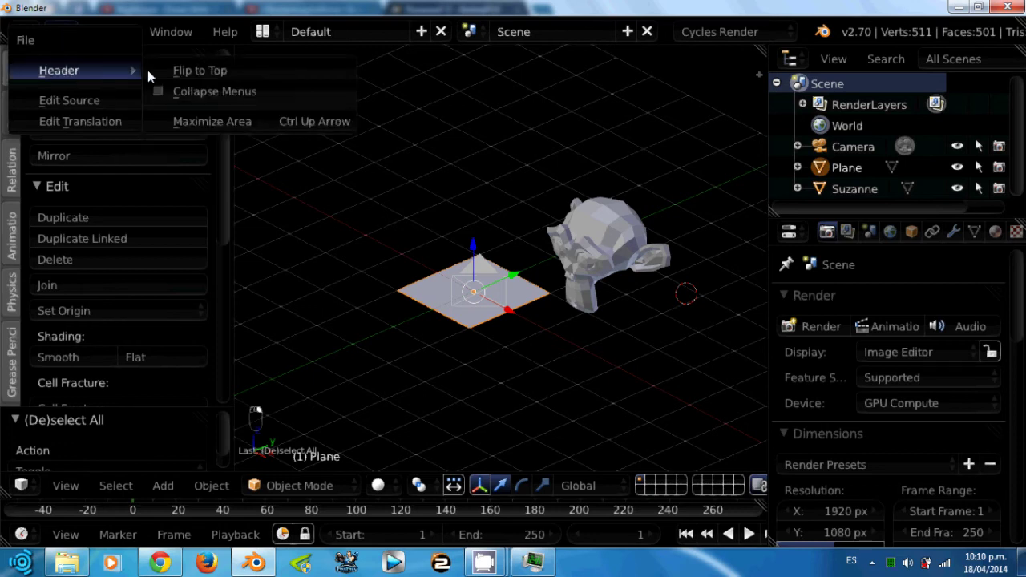
pyautogui.click(196, 94)
pyautogui.click(58, 32)
pyautogui.moveTo(86, 58)
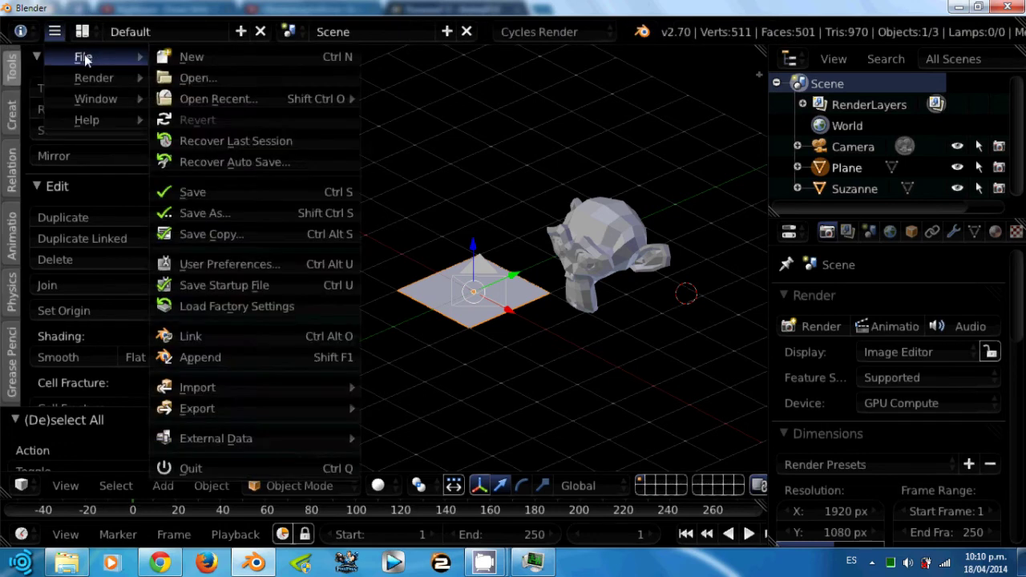
pyautogui.moveTo(102, 99)
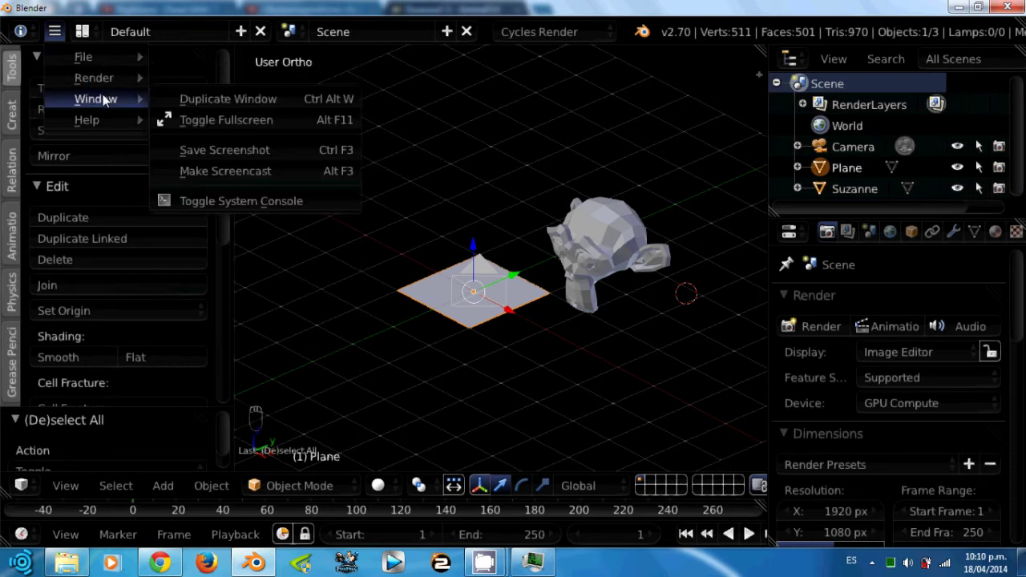
pyautogui.moveTo(104, 121)
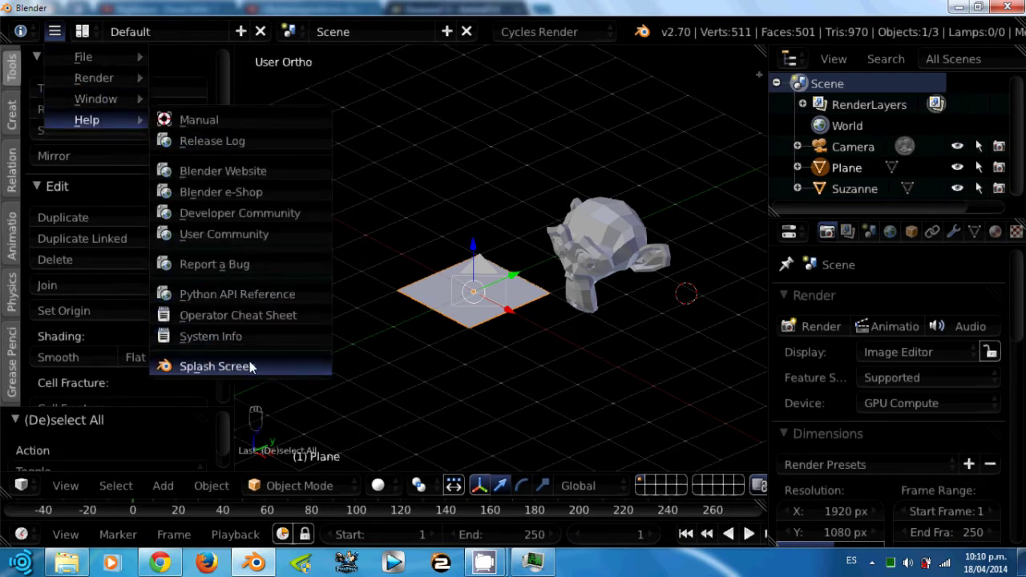
# - Split the 3D viewport in two and make the right-hand area a Graph Editor
pyautogui.click(84, 32)
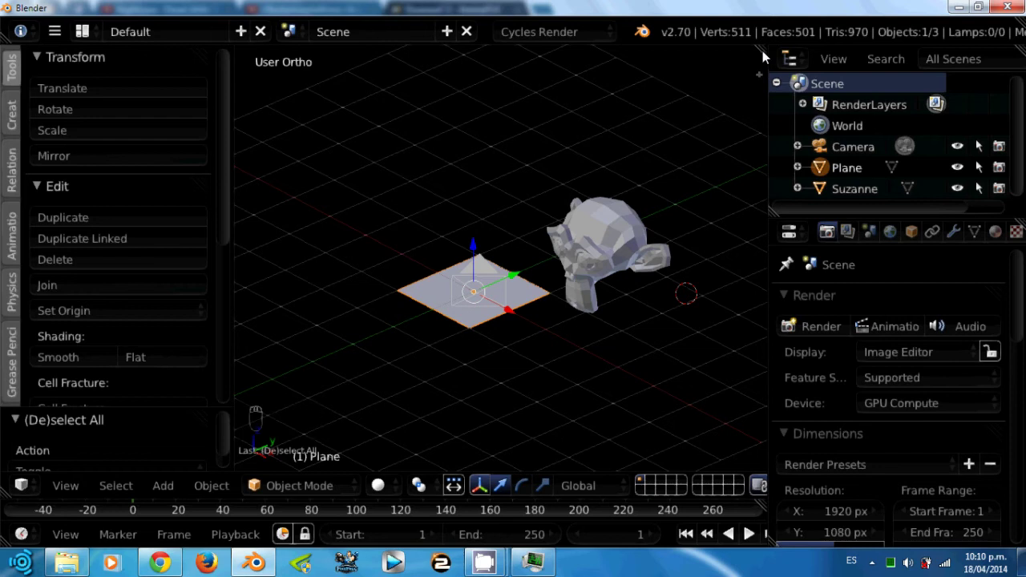
pyautogui.moveTo(755, 50); pyautogui.dragTo(591, 53)
pyautogui.click(612, 486)
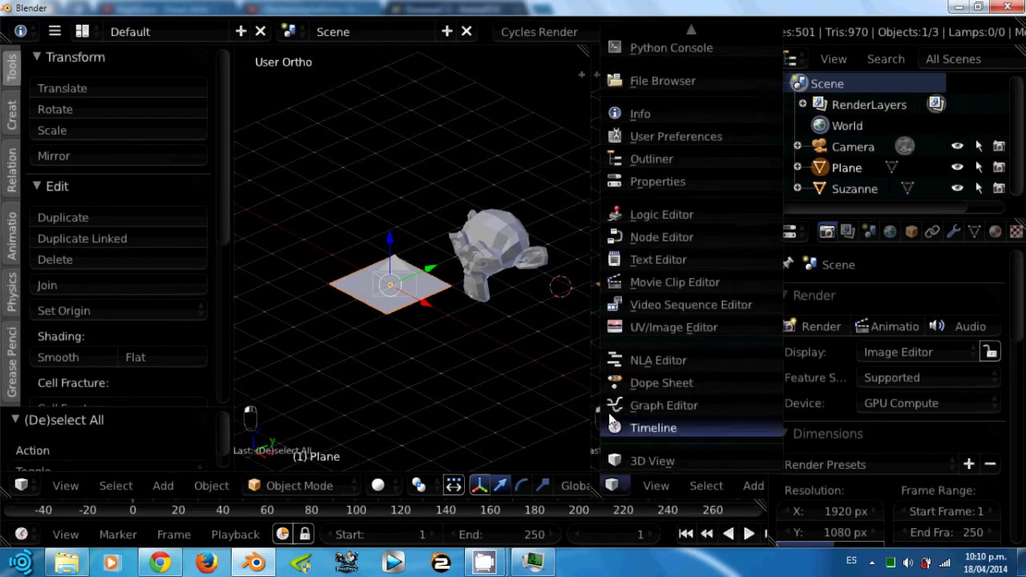
pyautogui.click(639, 407)
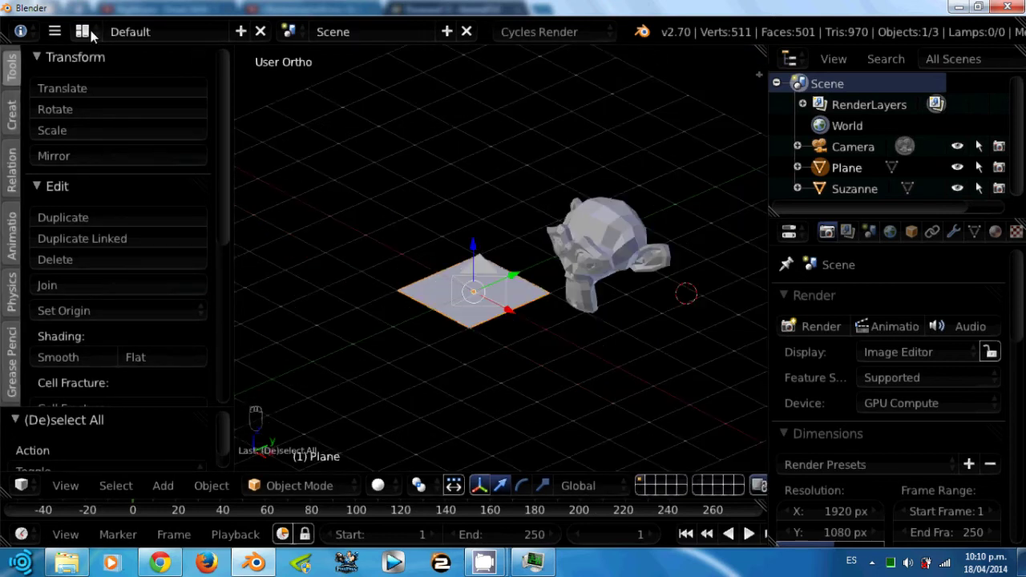
# - Cycle through the 3D View Full, Animation, Compositing and Default screen layouts
pyautogui.click(82, 32)
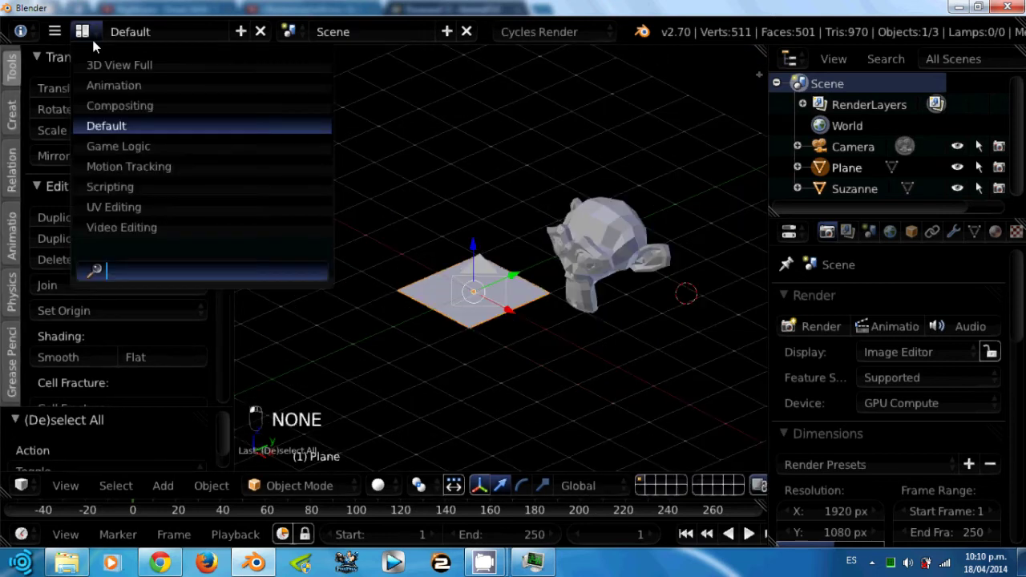
pyautogui.click(152, 66)
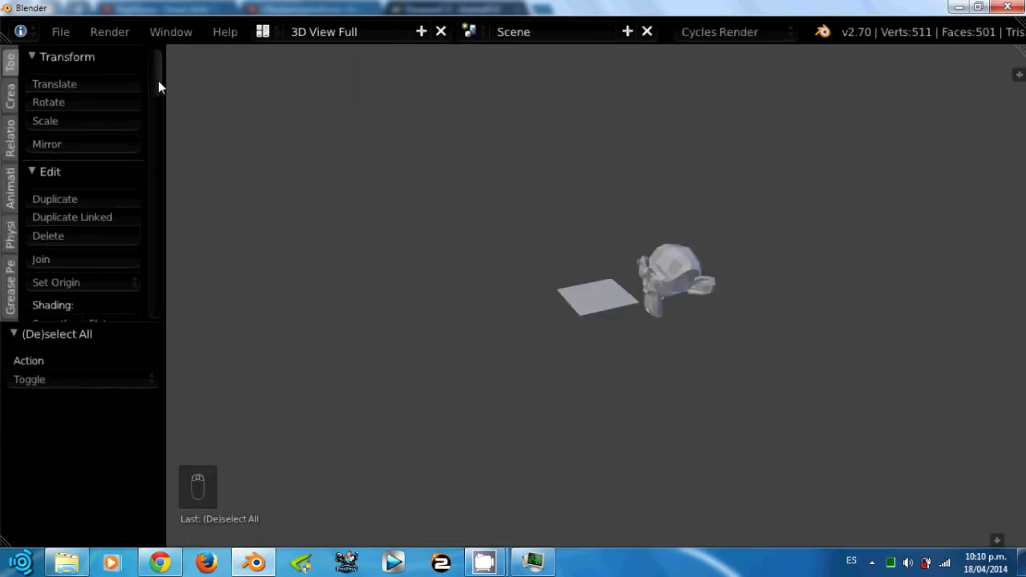
pyautogui.click(268, 31)
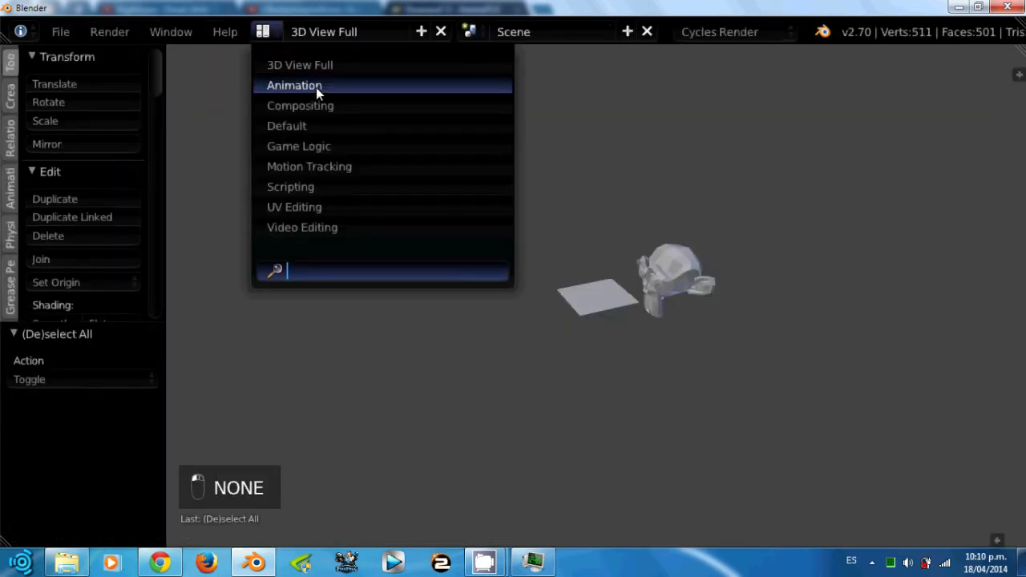
pyautogui.click(316, 86)
pyautogui.click(269, 31)
pyautogui.click(304, 101)
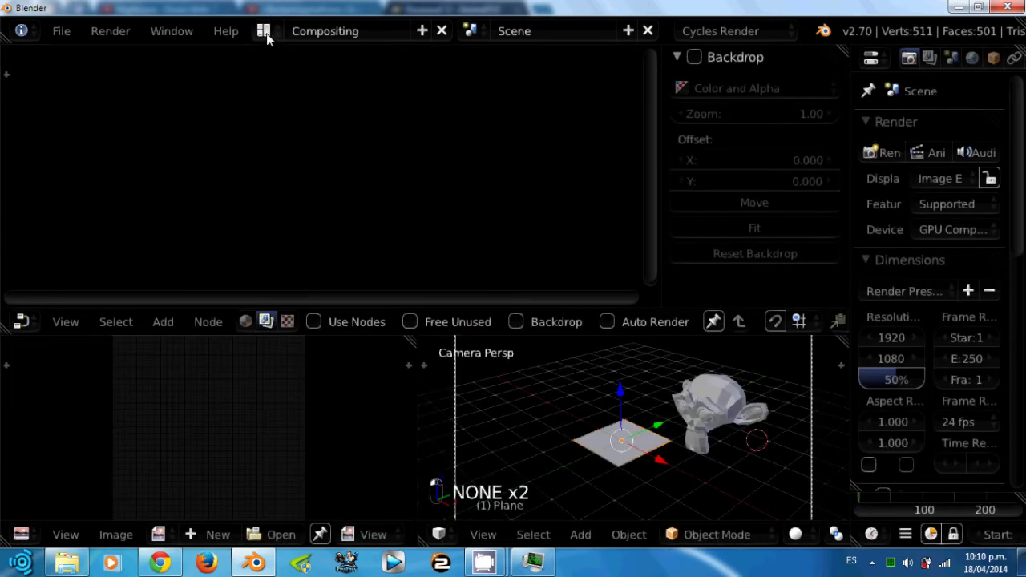
pyautogui.click(265, 32)
pyautogui.click(302, 126)
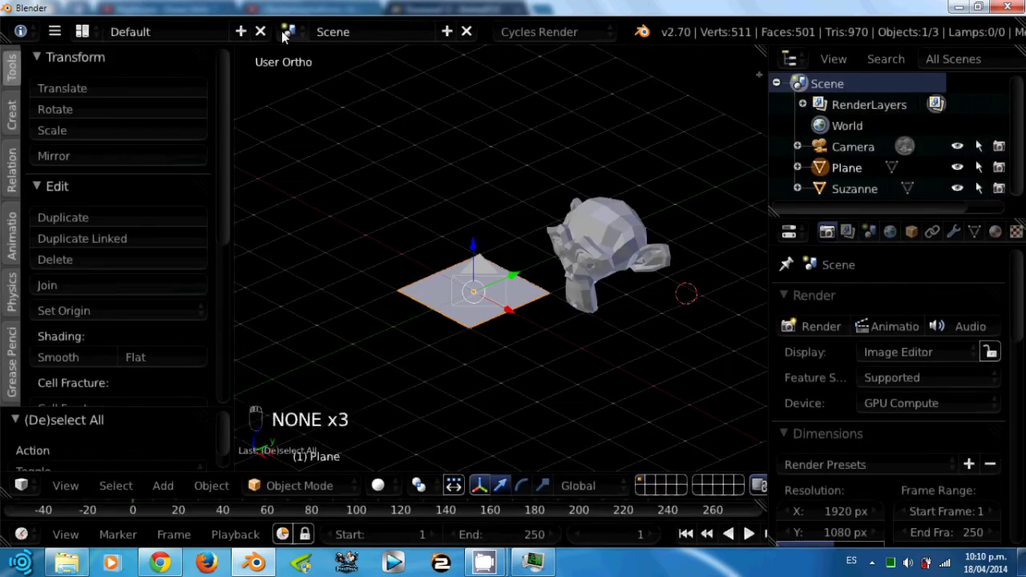
# - Try the Game Logic, Motion Tracking, Scripting, UV Editing and Video Editing layouts, then return to Default
pyautogui.click(82, 31)
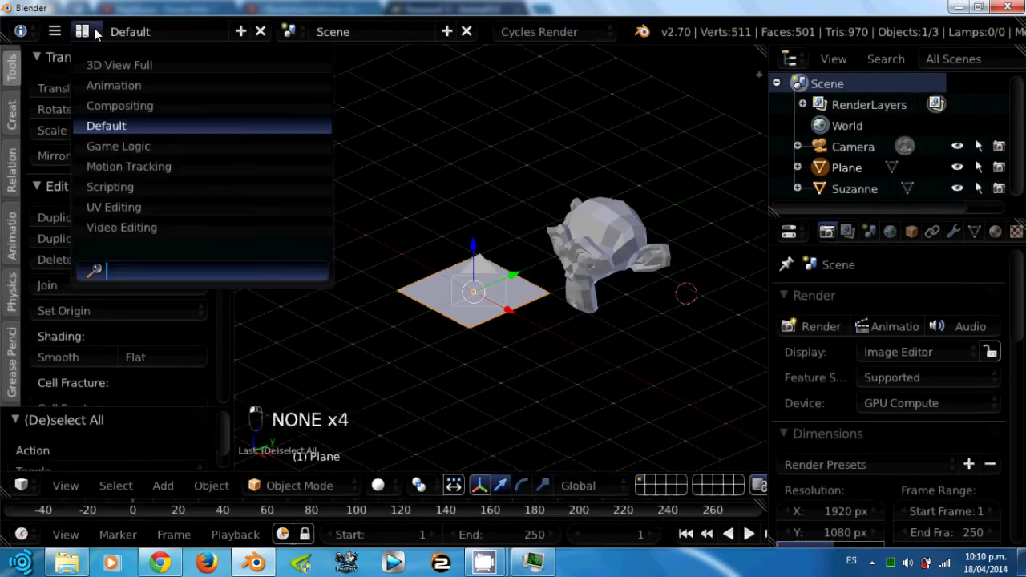
pyautogui.click(237, 144)
pyautogui.click(267, 32)
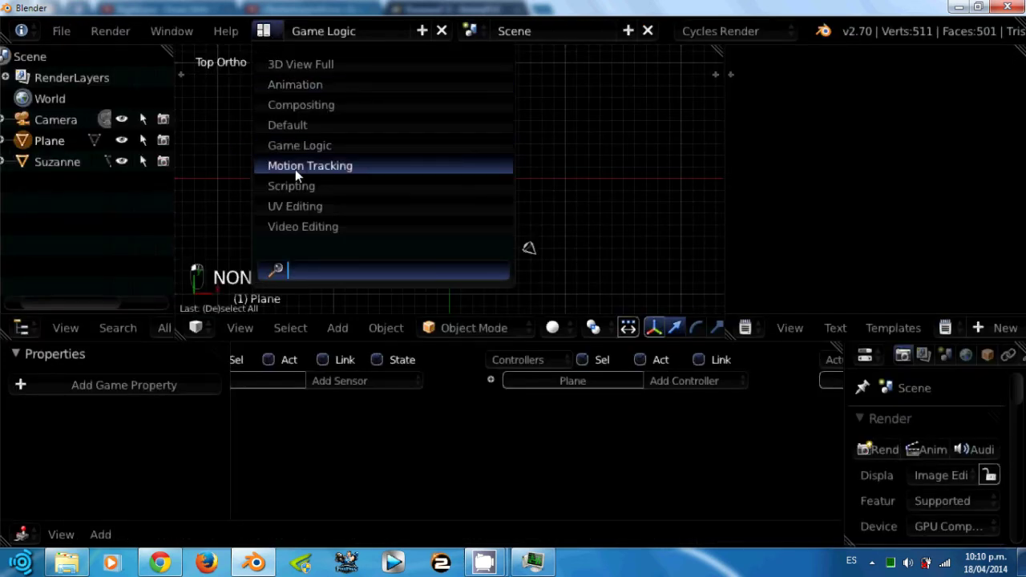
pyautogui.click(300, 169)
pyautogui.click(263, 32)
pyautogui.click(300, 185)
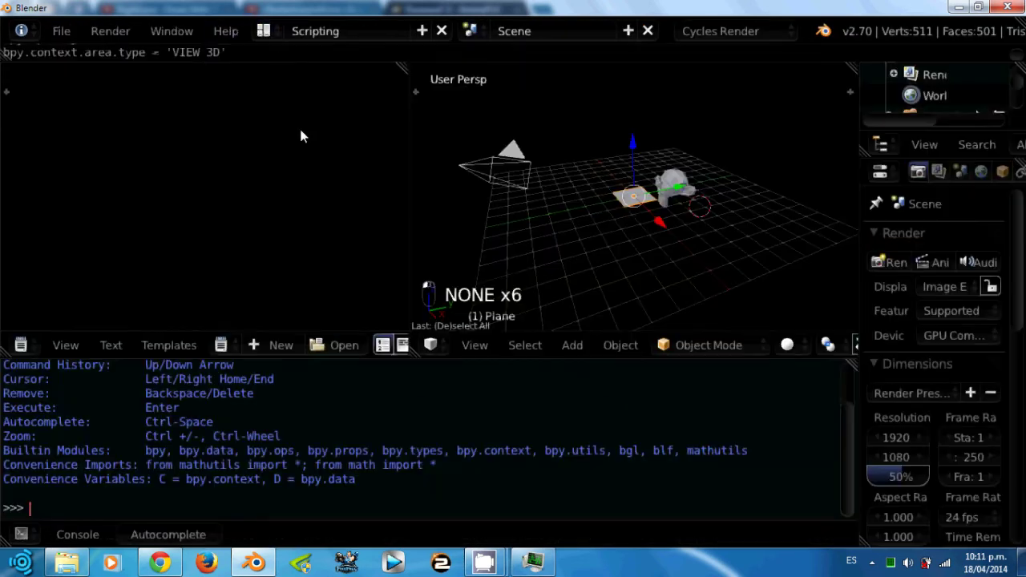
pyautogui.click(271, 34)
pyautogui.click(314, 207)
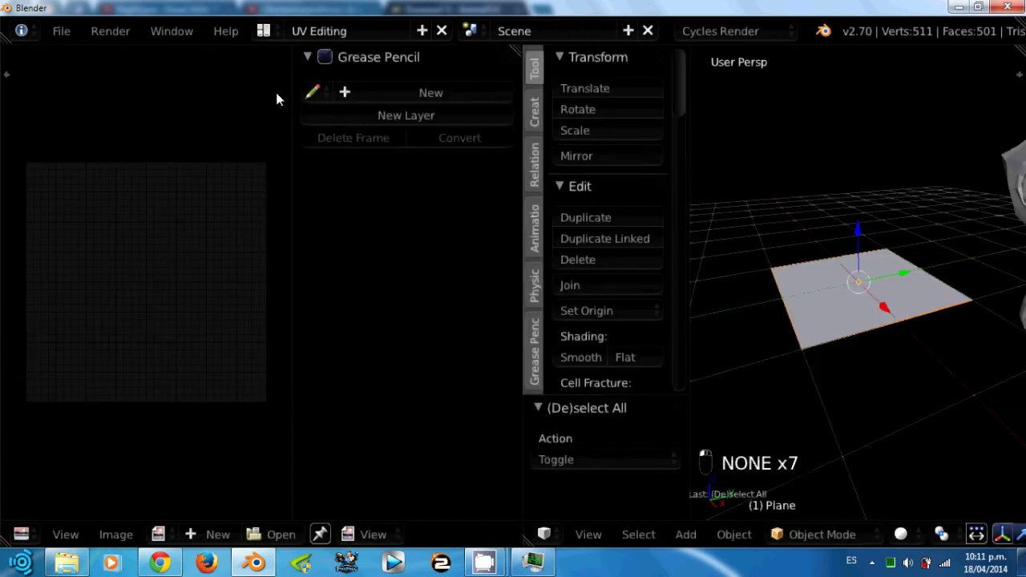
pyautogui.click(268, 32)
pyautogui.click(304, 224)
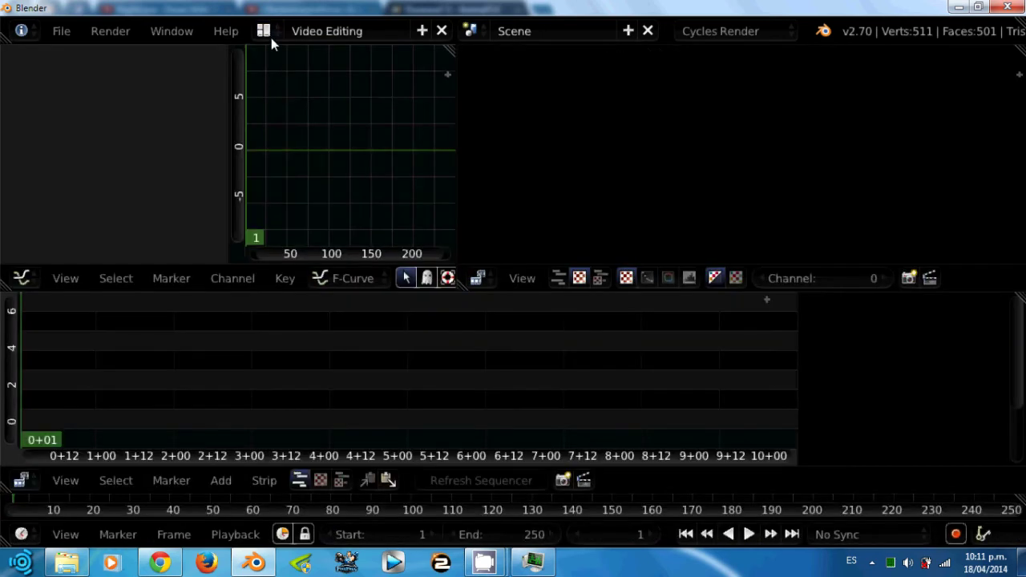
pyautogui.click(271, 30)
pyautogui.click(295, 125)
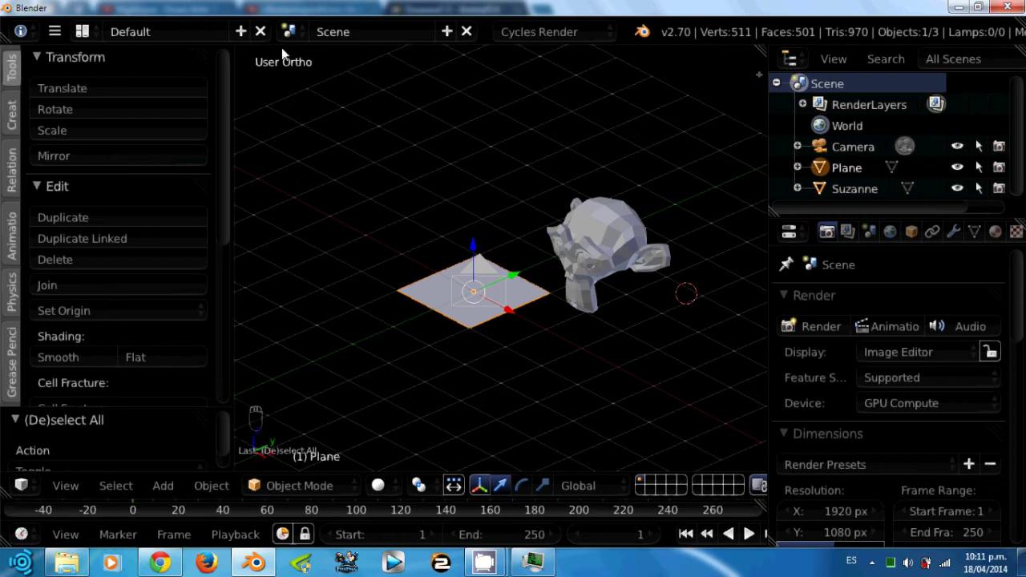
pyautogui.click(293, 31)
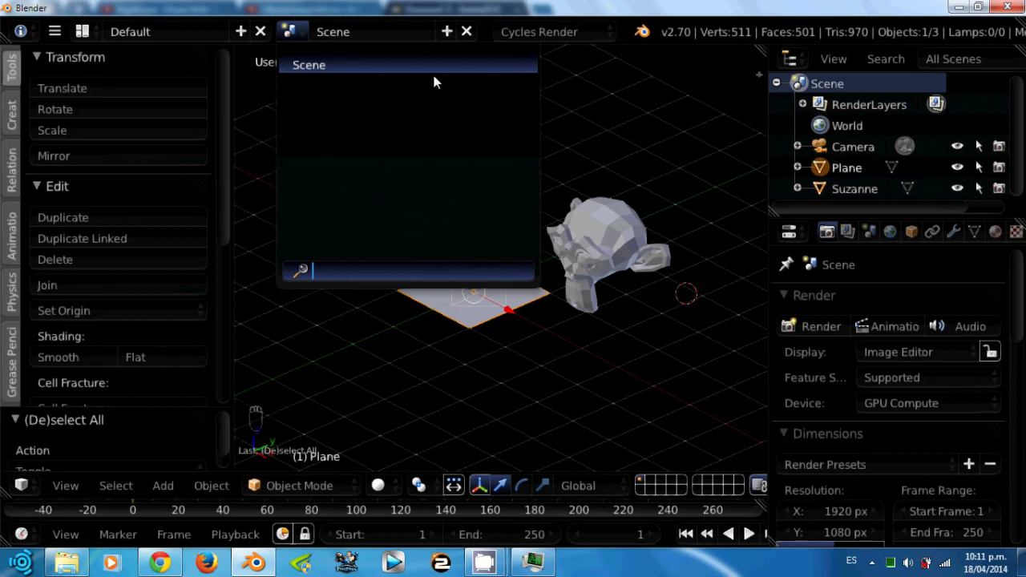
pyautogui.click(528, 35)
pyautogui.click(537, 32)
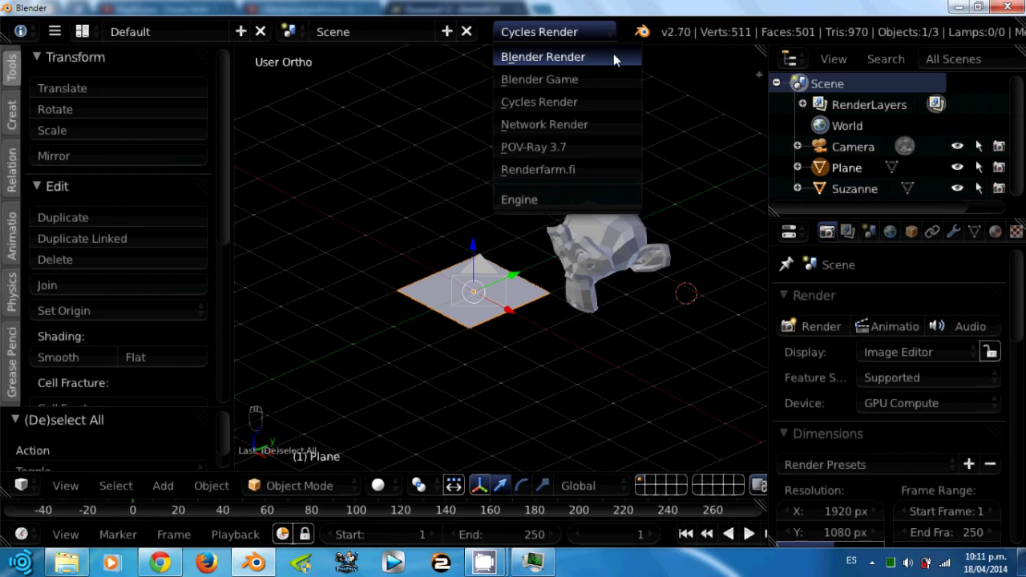
pyautogui.scroll(-5, 721, 31)
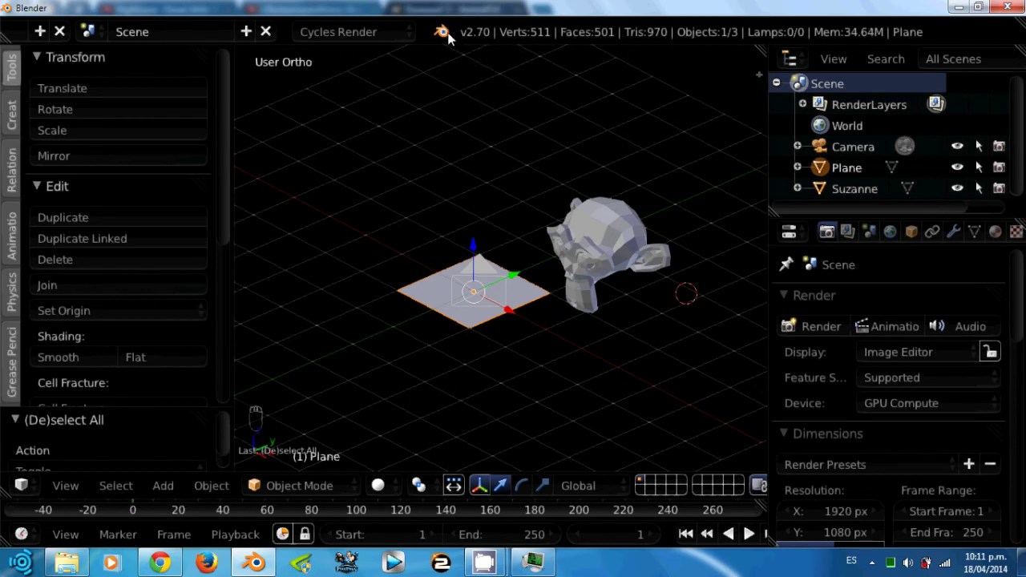
# - Show and dismiss the splash screen, then select the Suzanne monkey
pyautogui.click(442, 32)
pyautogui.click(530, 30)
pyautogui.rightClick(601, 251)
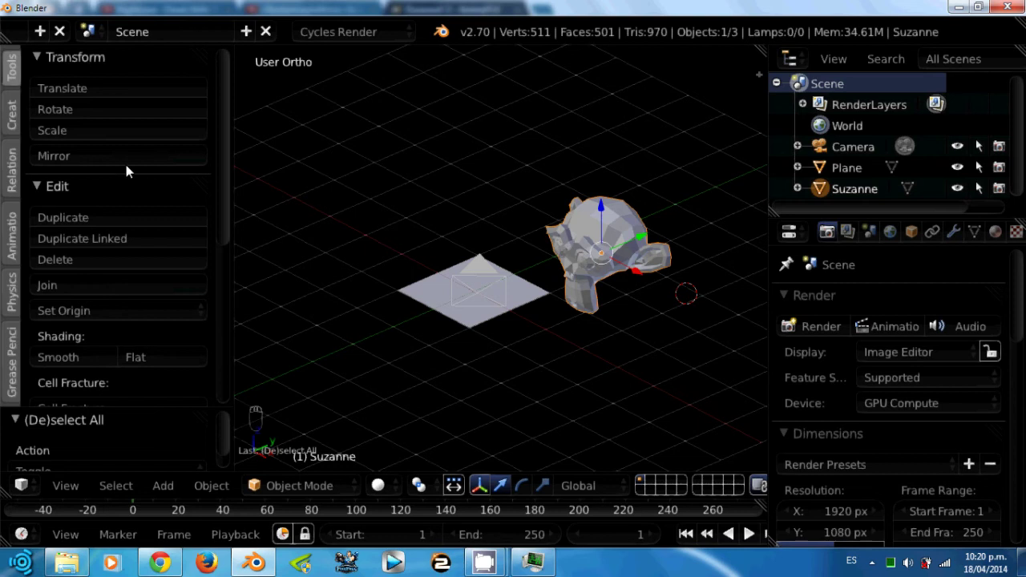
pyautogui.scroll(-4, 101, 204)
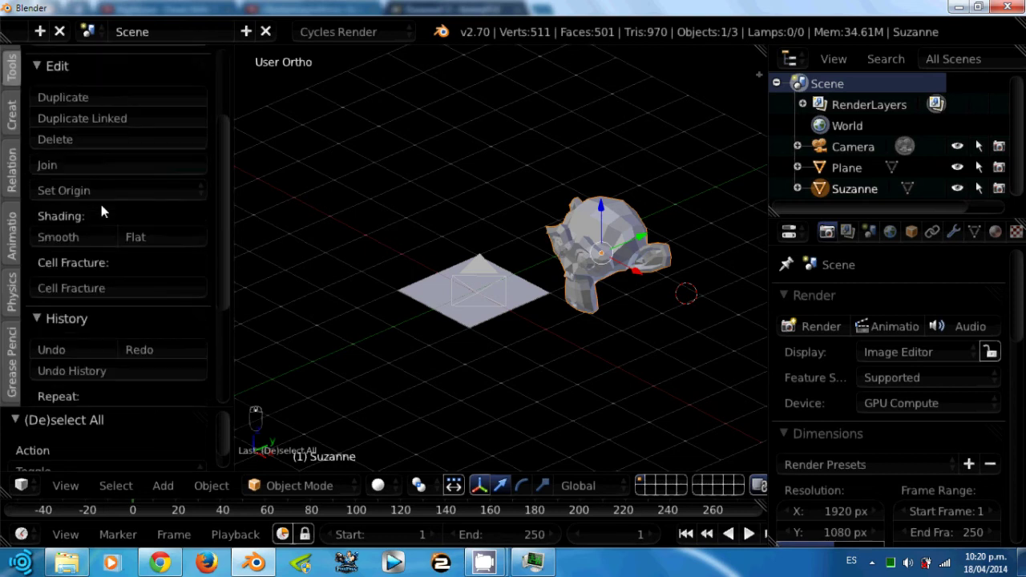
pyautogui.scroll(4, 140, 191)
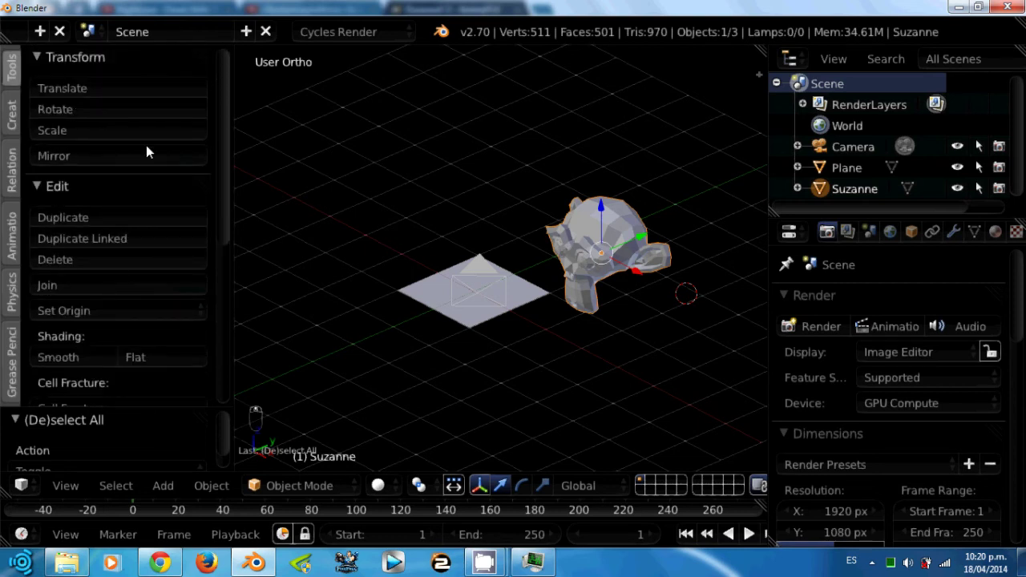
# - Browse the primitive creation tools in the tool shelf
pyautogui.click(13, 116)
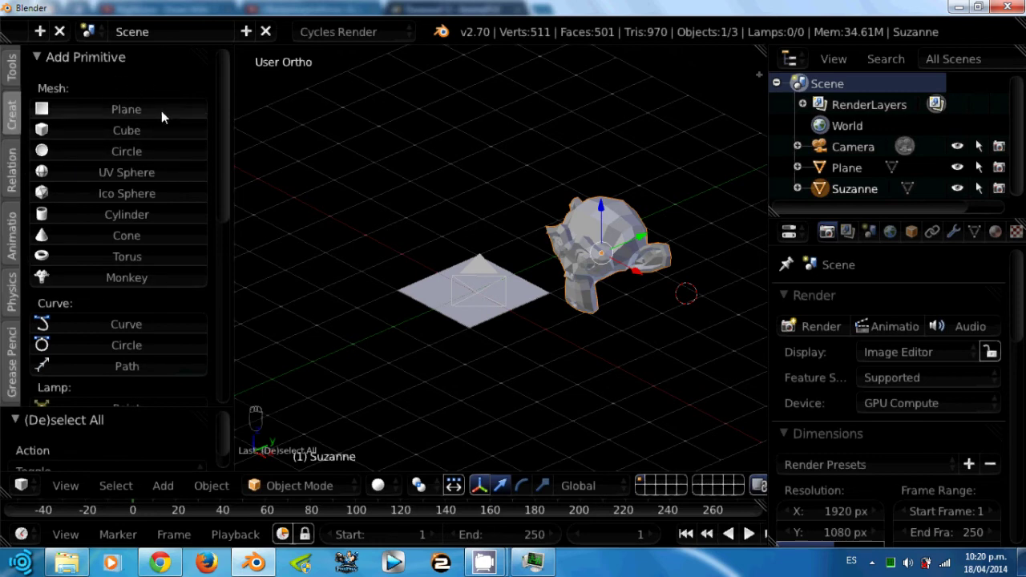
pyautogui.scroll(-5, 113, 153)
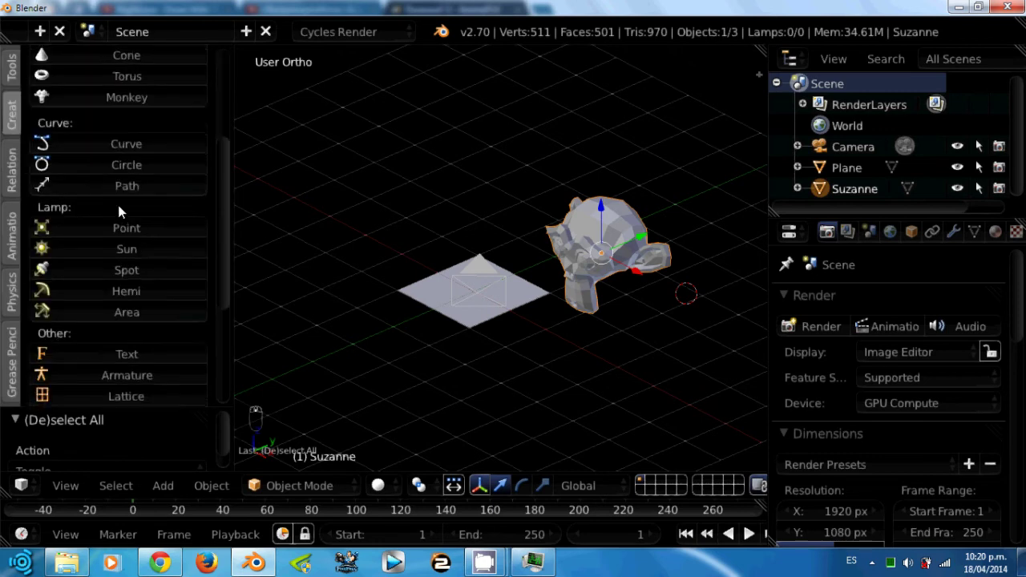
pyautogui.scroll(-3, 117, 201)
pyautogui.scroll(-2, 102, 147)
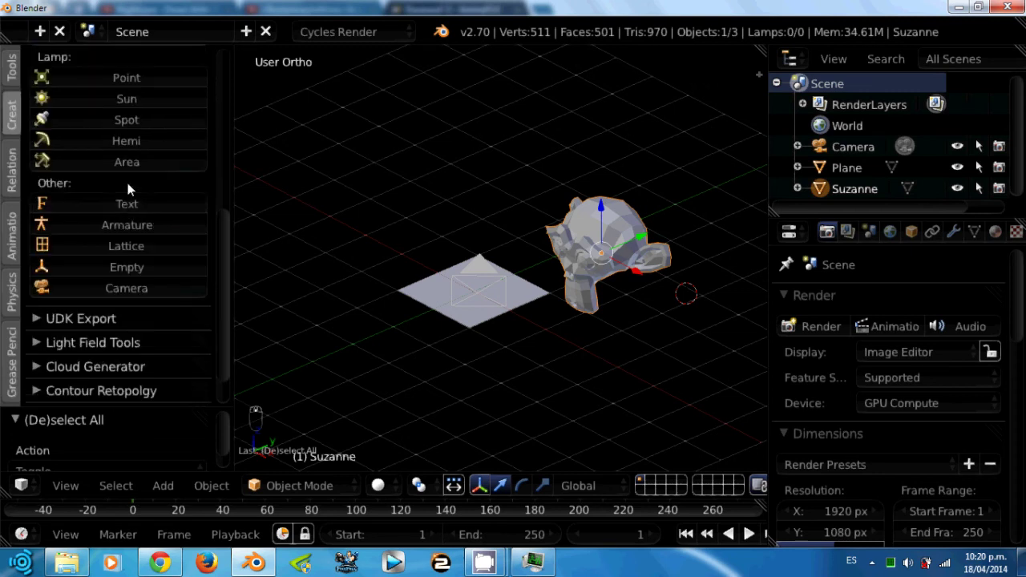
pyautogui.scroll(10, 128, 182)
# - Look through the Relations and Physics tool shelf tabs
pyautogui.click(16, 187)
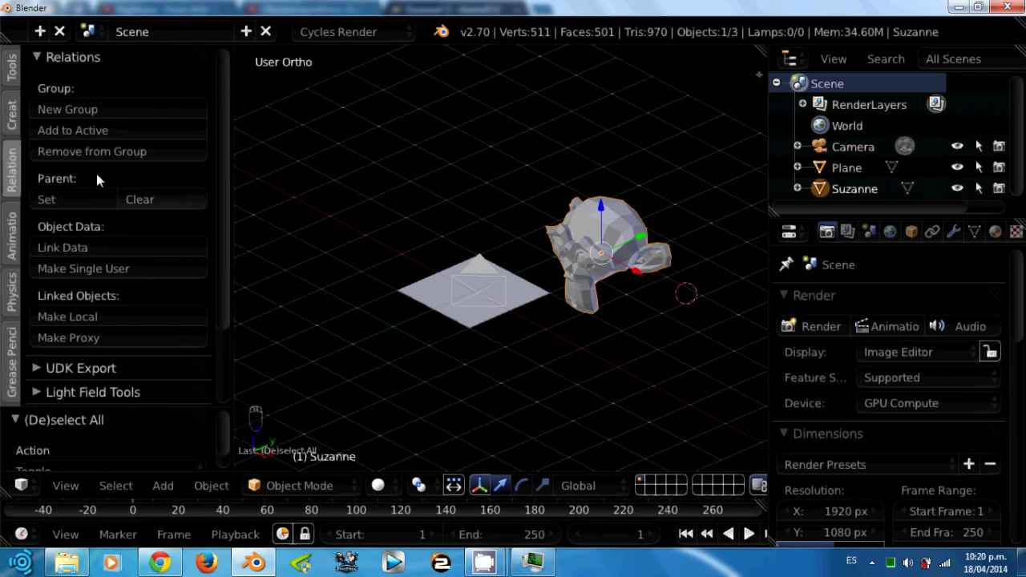
pyautogui.keyDown('ctrl'); pyautogui.scroll(-1, 120, 273); pyautogui.keyUp('ctrl')
pyautogui.keyDown('ctrl'); pyautogui.scroll(1, 94, 211); pyautogui.keyUp('ctrl')
pyautogui.keyDown('ctrl'); pyautogui.scroll(-1, 94, 212); pyautogui.keyUp('ctrl')
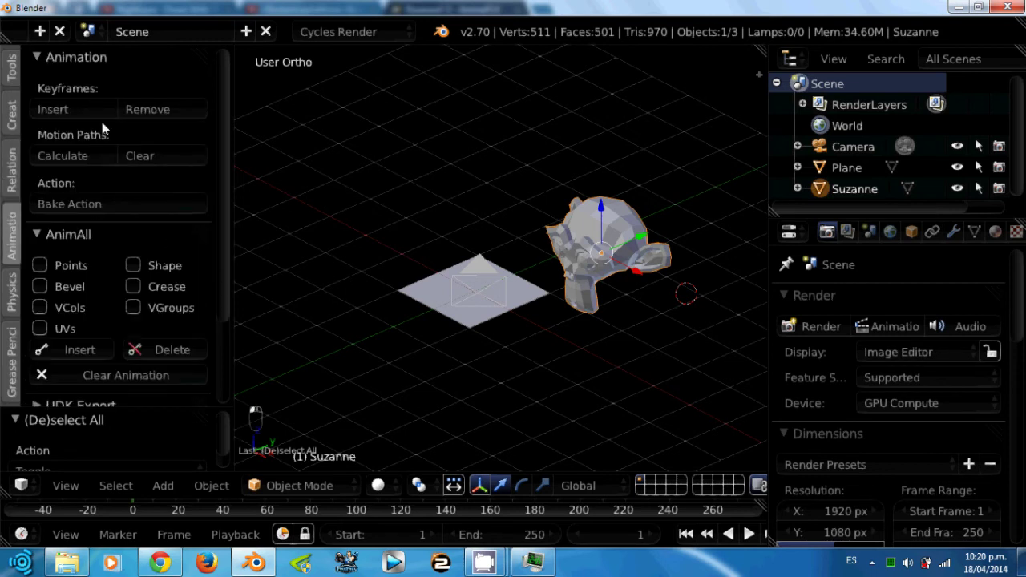
pyautogui.click(16, 165)
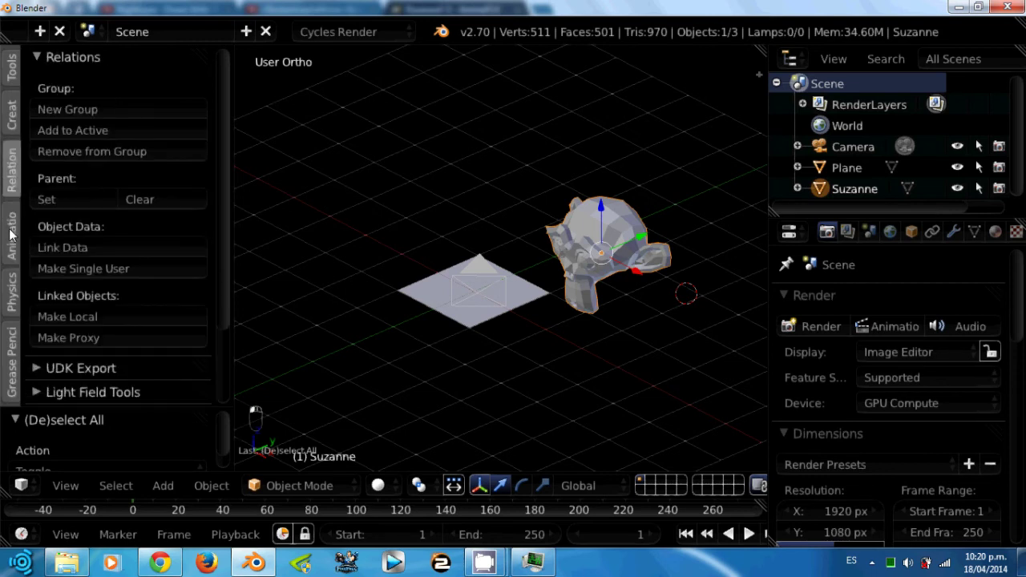
pyautogui.keyDown('ctrl'); pyautogui.scroll(-1, 99, 123); pyautogui.keyUp('ctrl')
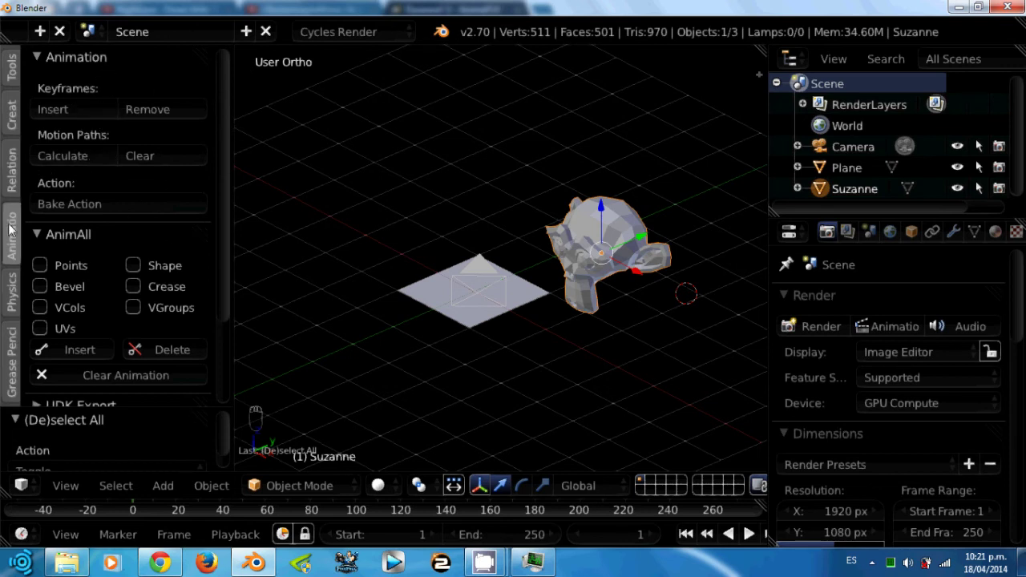
pyautogui.click(16, 297)
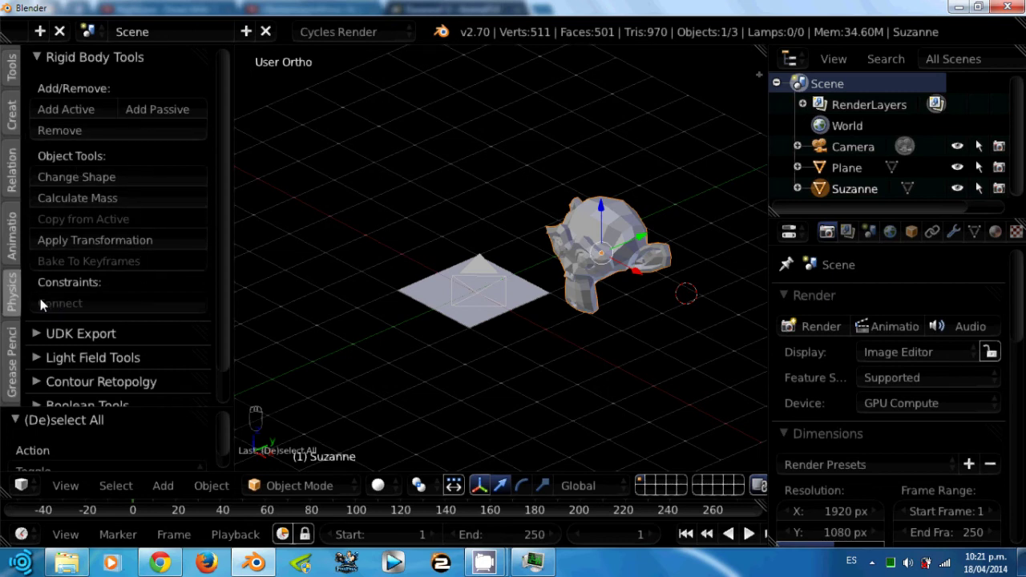
# - Show the Grease Pencil tools and sketch strokes over Suzanne with D+drag
pyautogui.click(12, 350)
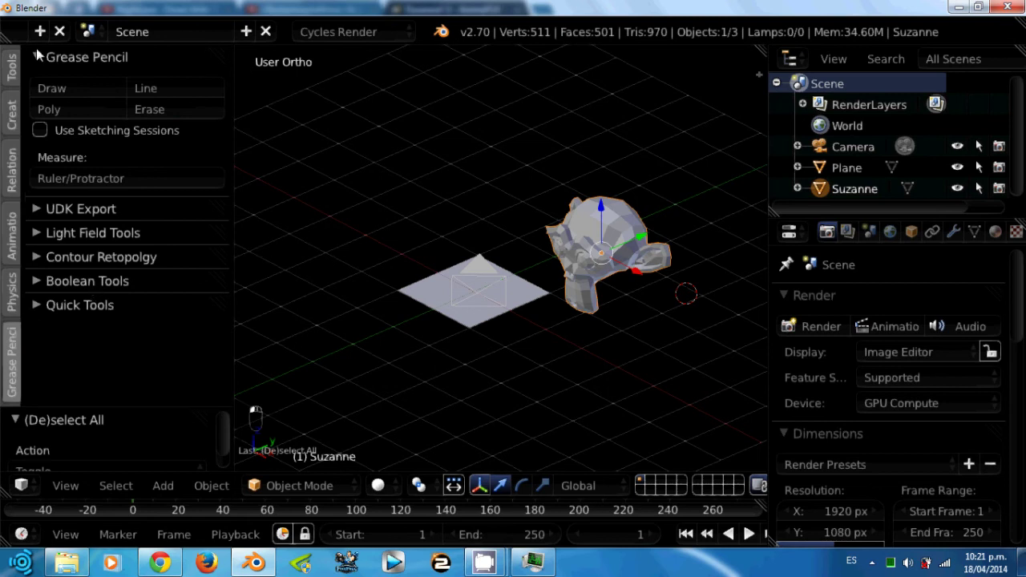
pyautogui.press('d')
pyautogui.press('d')
pyautogui.moveTo(611, 224); pyautogui.dragTo(576, 277)
pyautogui.press('d')
pyautogui.moveTo(593, 240); pyautogui.dragTo(582, 280)
pyautogui.moveTo(609, 264)
pyautogui.mouseDown(button='middle')
pyautogui.moveTo(638, 269)
pyautogui.moveTo(673, 253)
pyautogui.moveTo(577, 253)
pyautogui.moveTo(593, 226)
pyautogui.moveTo(650, 237)
pyautogui.moveTo(597, 241)
pyautogui.moveTo(557, 275)
pyautogui.moveTo(551, 265)
pyautogui.mouseUp(button='middle')
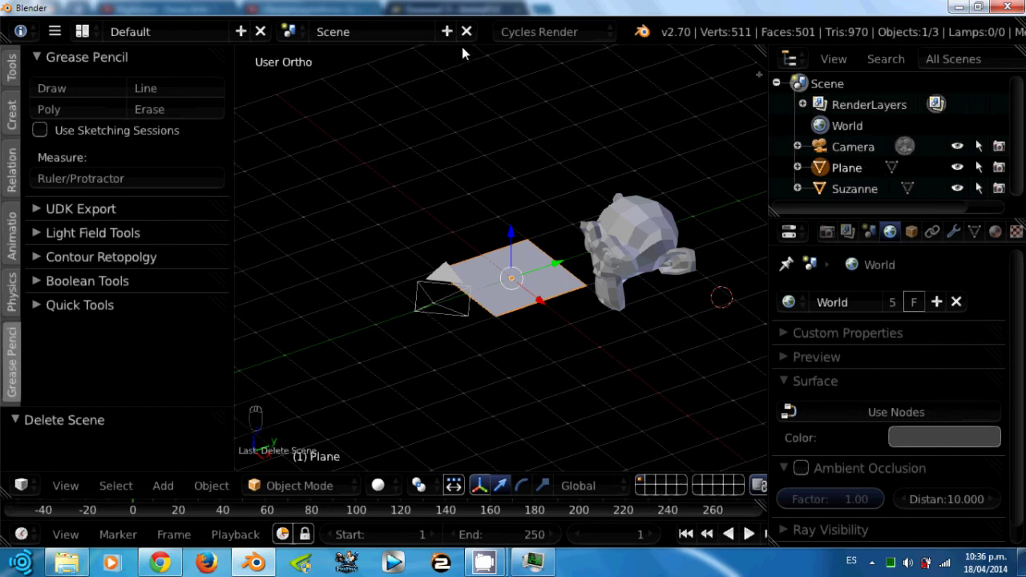
# - Create a full copy of the scene and move its plane
pyautogui.click(443, 31)
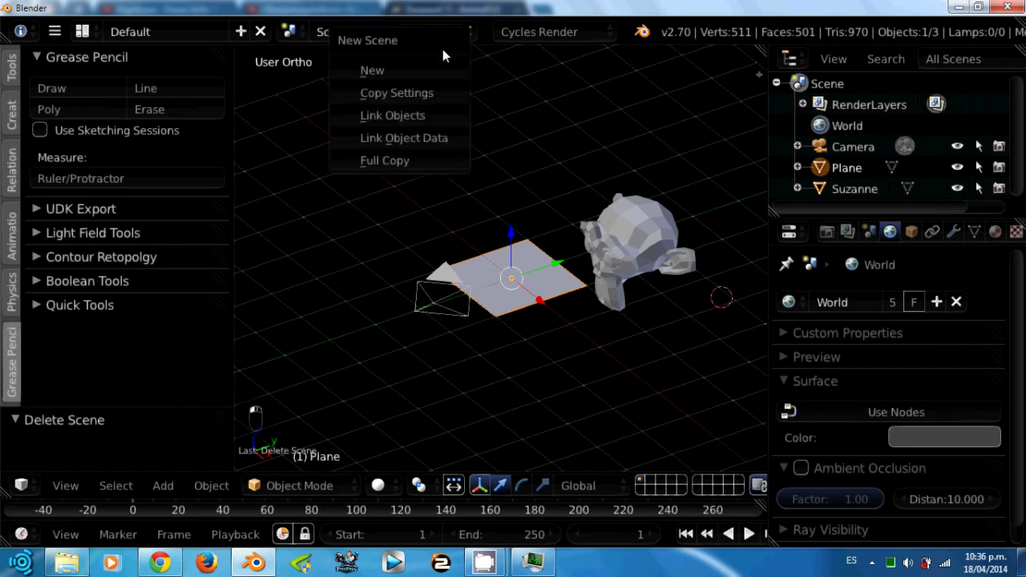
pyautogui.click(416, 161)
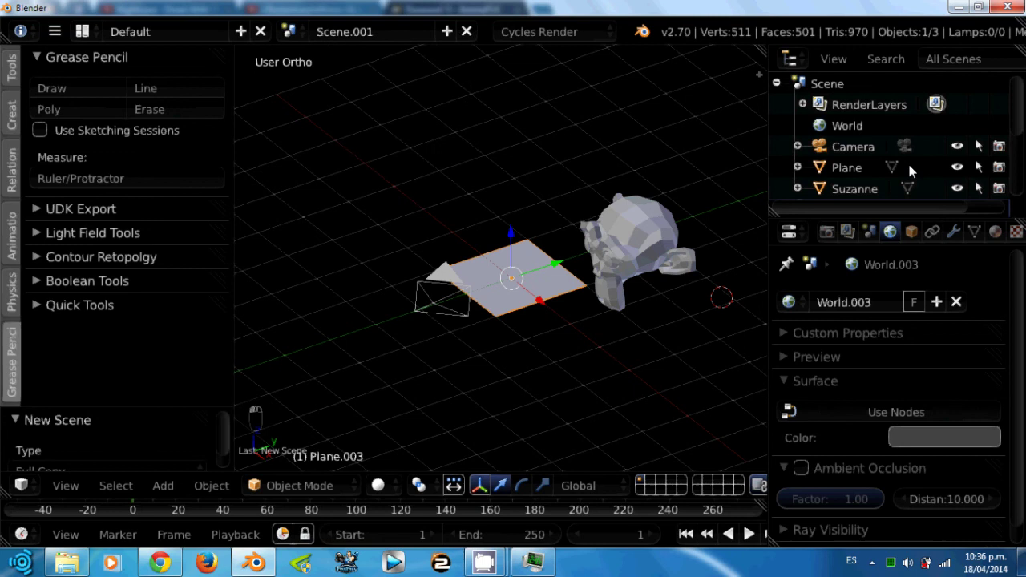
pyautogui.click(776, 84)
pyautogui.scroll(-1, 842, 187)
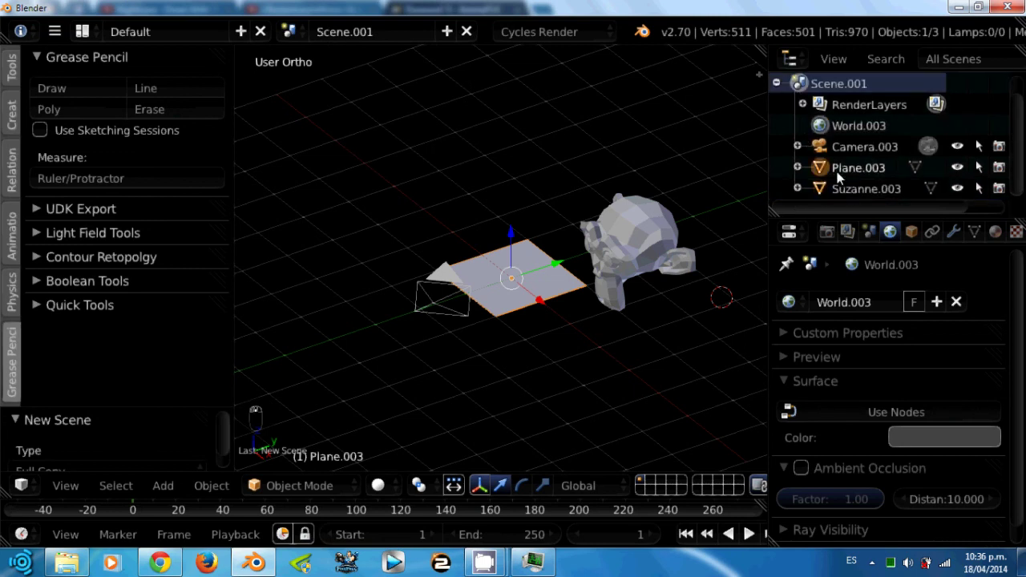
pyautogui.press('g')
pyautogui.click(485, 113)
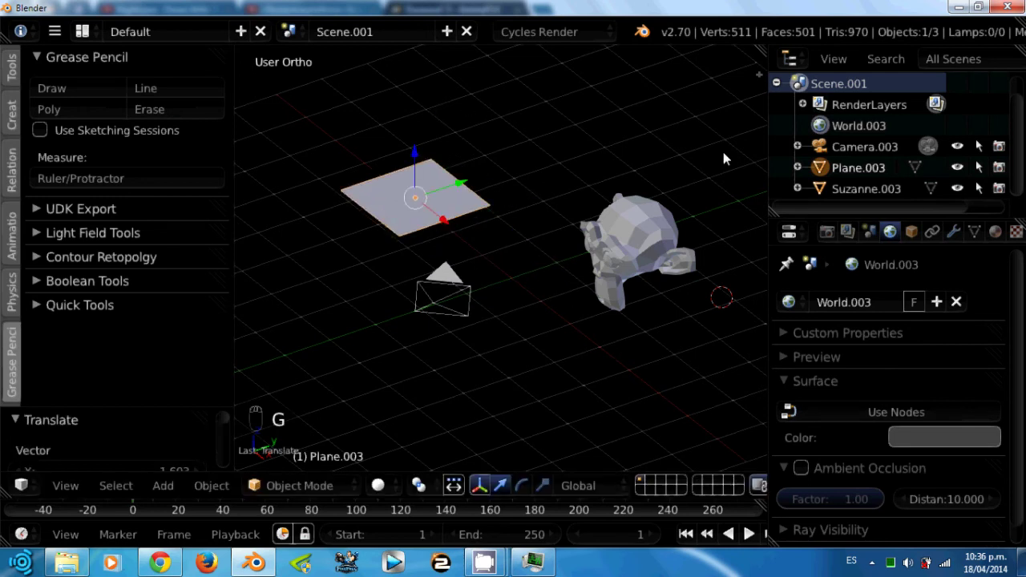
pyautogui.scroll(2, 485, 113)
# - Collapse Scene.001 in the outliner, expand Scene and make it the active scene
pyautogui.click(776, 84)
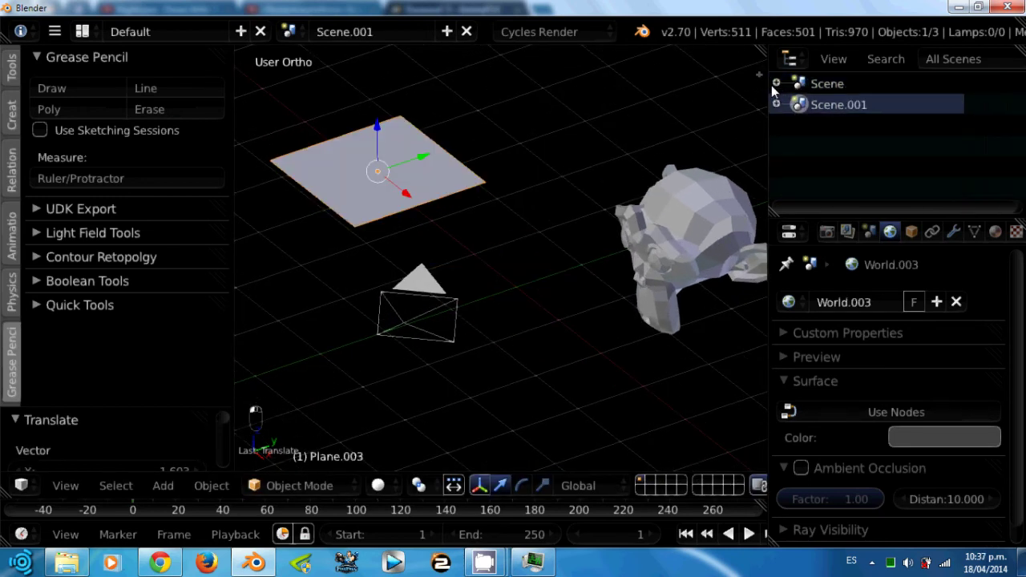
pyautogui.click(776, 84)
pyautogui.click(847, 167)
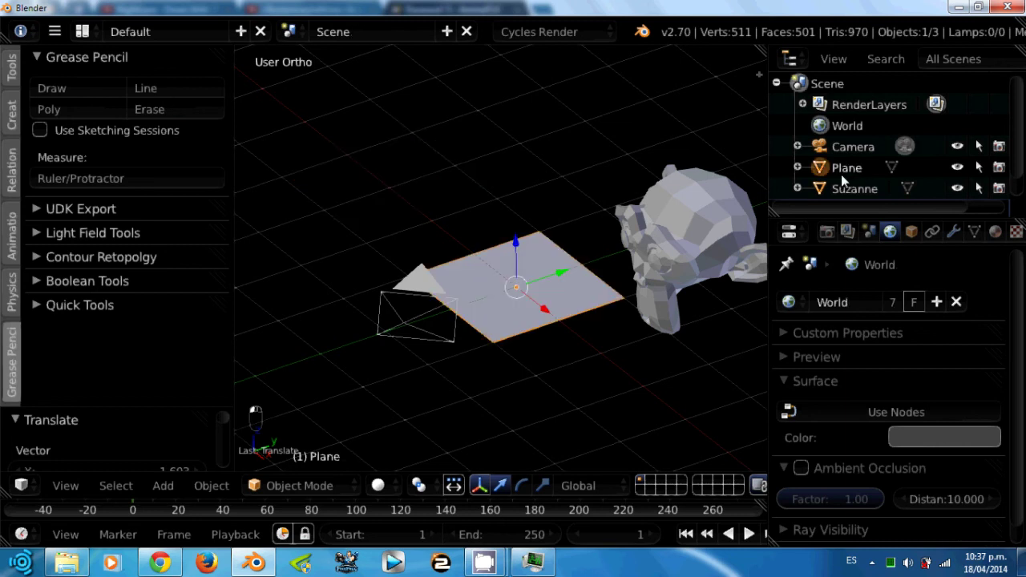
pyautogui.scroll(-1, 772, 120)
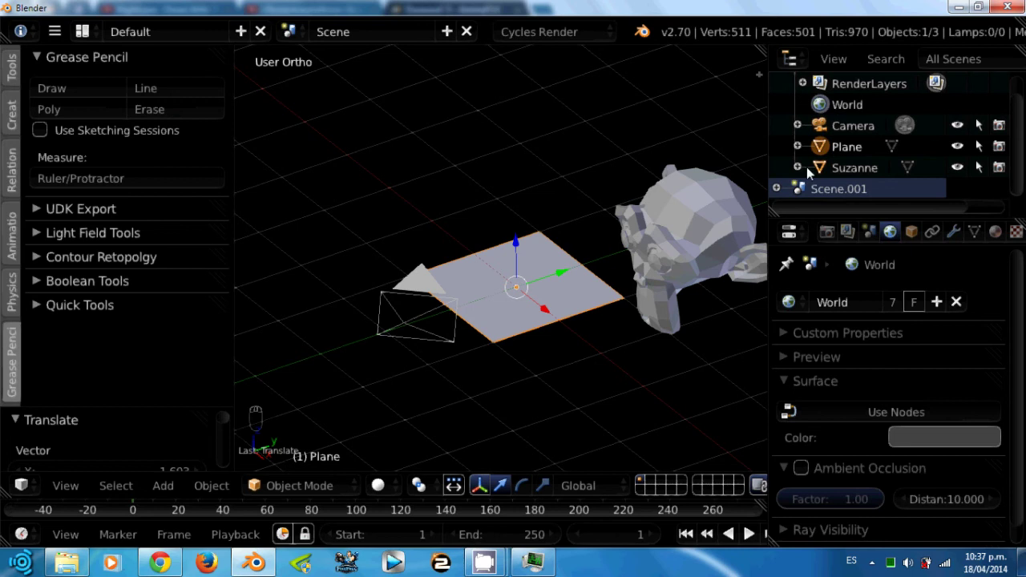
# - Expand Scene.001, switch back to it via Plane.003, and collapse it again
pyautogui.click(776, 189)
pyautogui.scroll(-5, 776, 188)
pyautogui.click(837, 168)
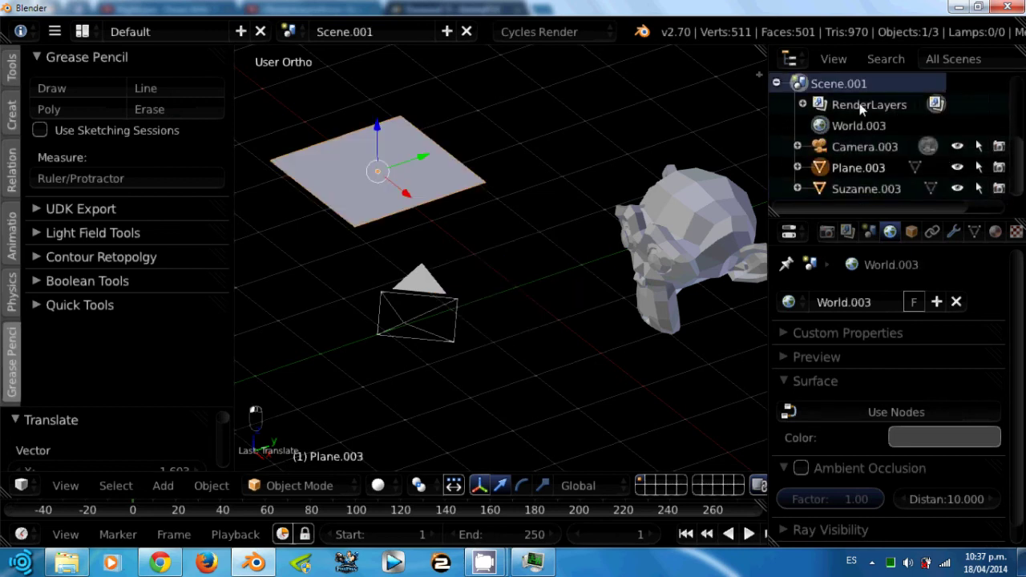
pyautogui.click(777, 83)
pyautogui.scroll(1, 775, 124)
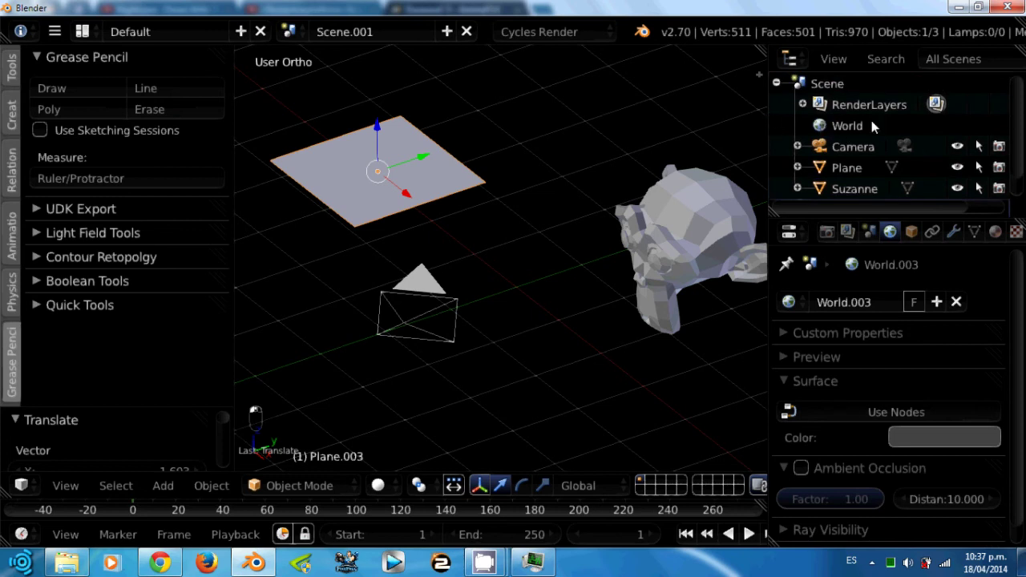
pyautogui.scroll(-1, 786, 112)
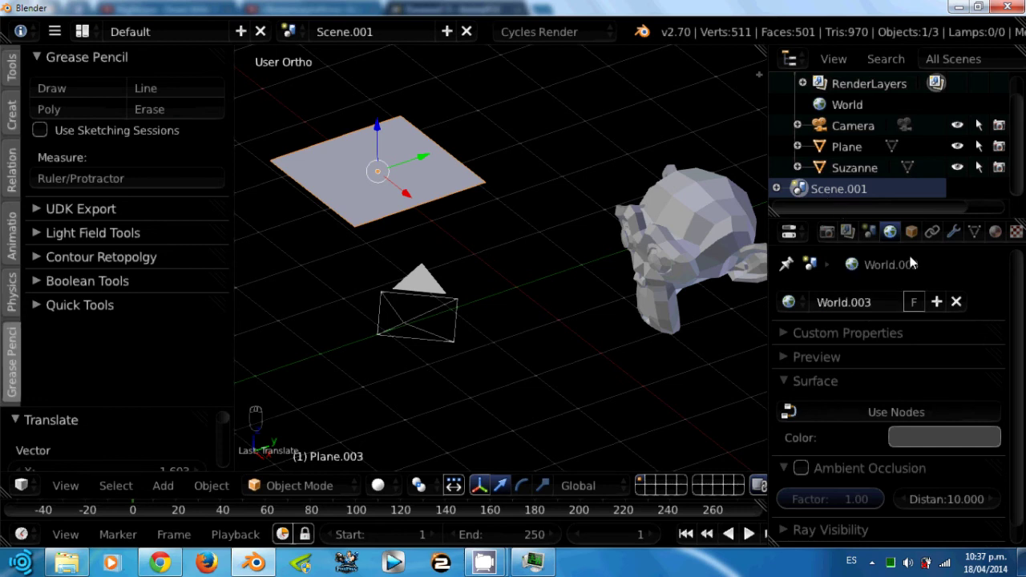
# - Look through the Render, Render Layers, Scene and World property tabs
pyautogui.click(827, 232)
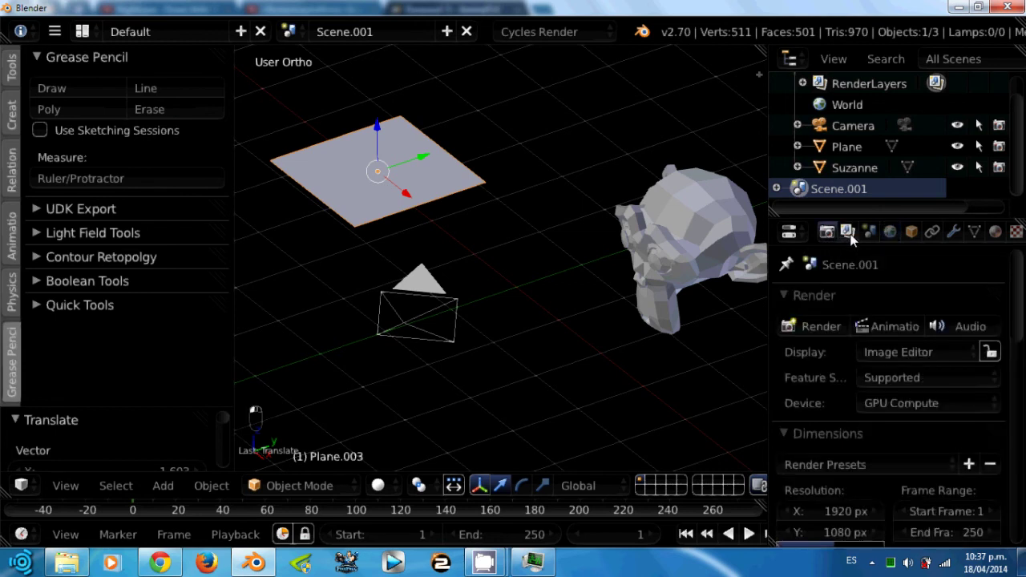
pyautogui.click(850, 234)
pyautogui.click(871, 233)
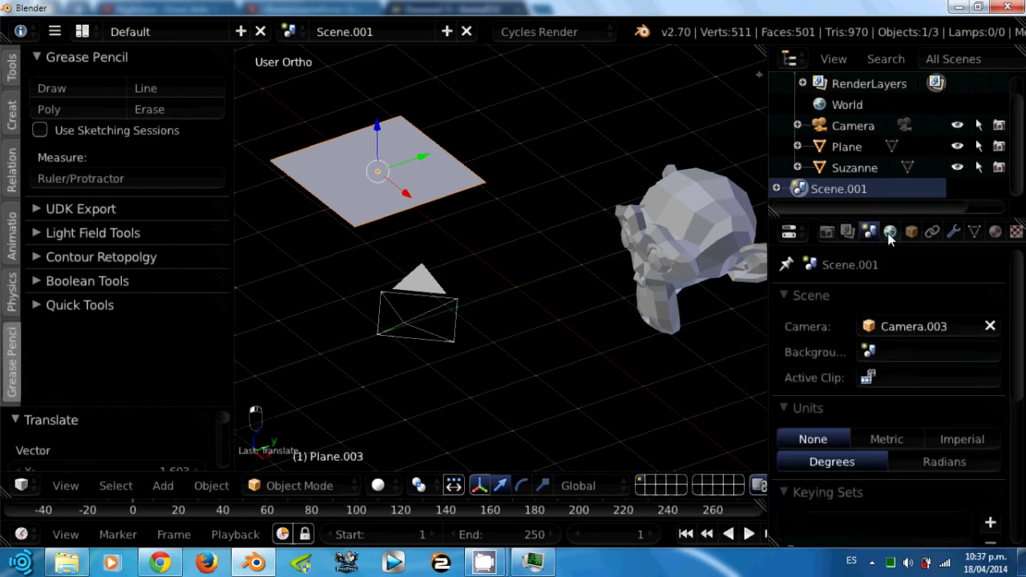
pyautogui.click(887, 234)
pyautogui.click(870, 233)
pyautogui.click(888, 234)
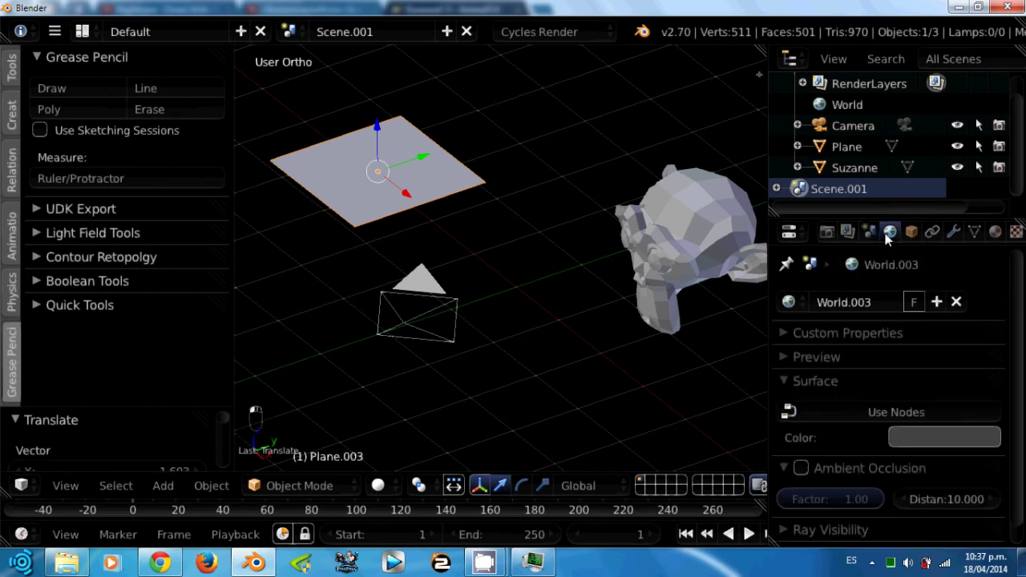
# - Step through the Constraints, Modifiers, Data and Material tabs, ending on Texture
pyautogui.click(932, 233)
pyautogui.click(953, 233)
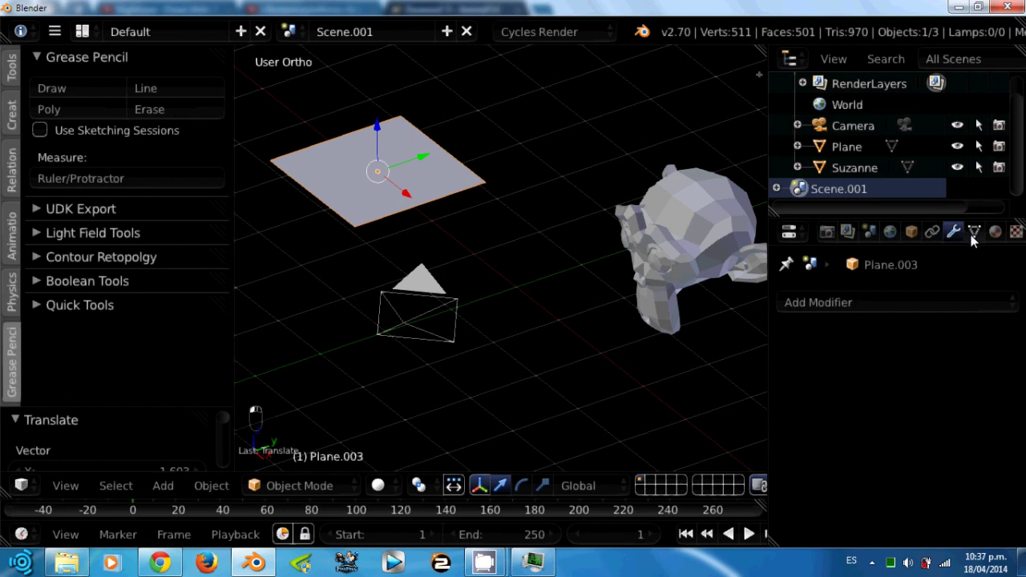
pyautogui.click(933, 234)
pyautogui.click(954, 233)
pyautogui.click(974, 233)
pyautogui.click(996, 233)
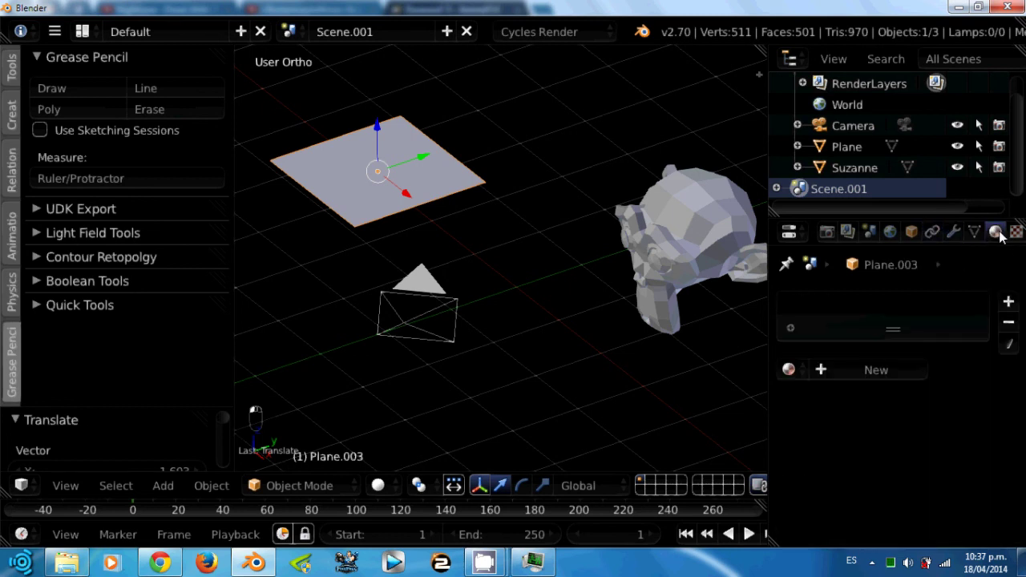
pyautogui.click(1016, 232)
pyautogui.click(995, 233)
pyautogui.click(1016, 232)
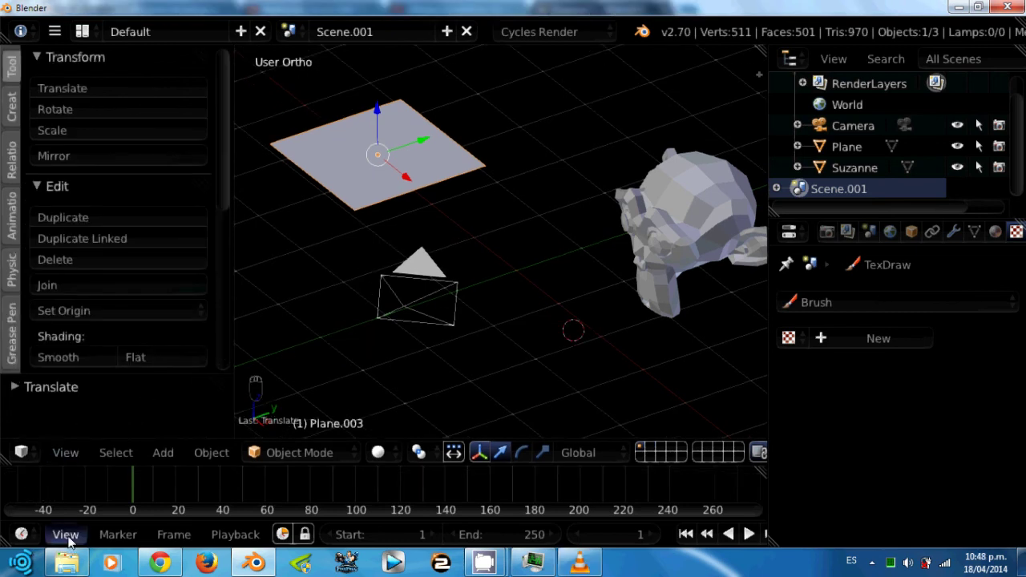
# - Check the timeline's editor types, then move the plane toward the upper left
pyautogui.click(21, 536)
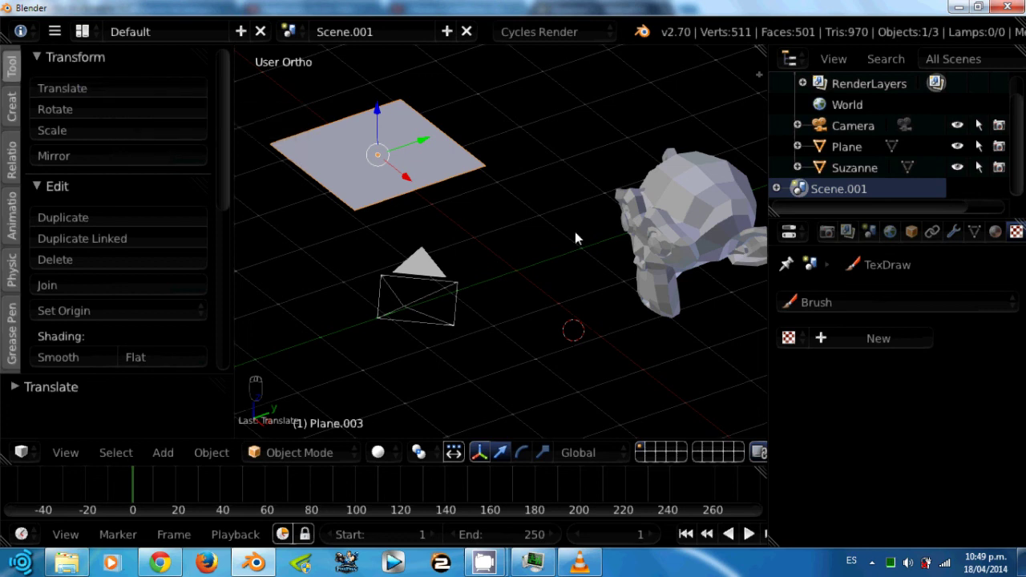
pyautogui.press('g')
pyautogui.click(611, 201)
# - Scale the plane up to about 1.44 and show the Relations tools
pyautogui.press('s')
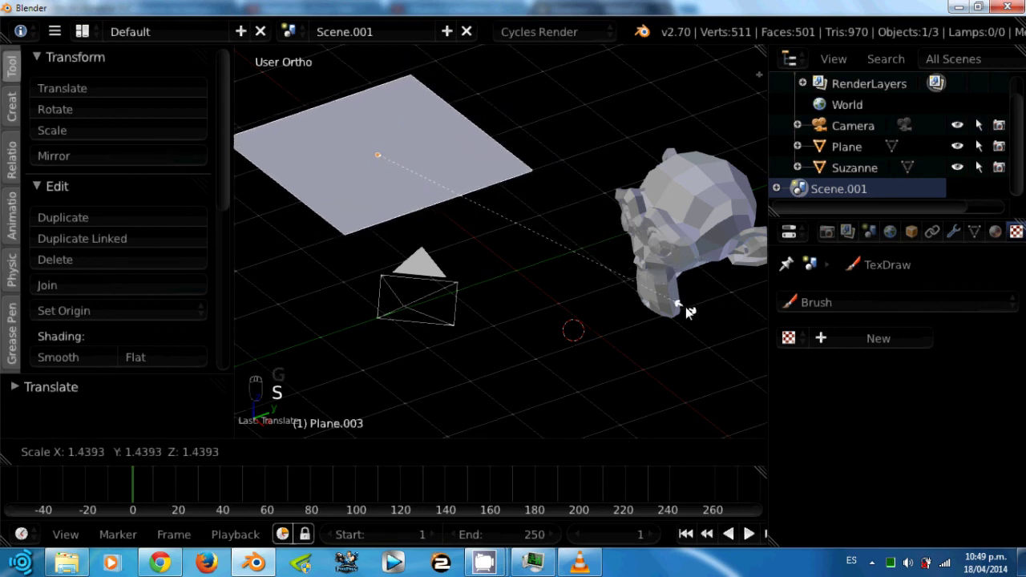
pyautogui.click(685, 308)
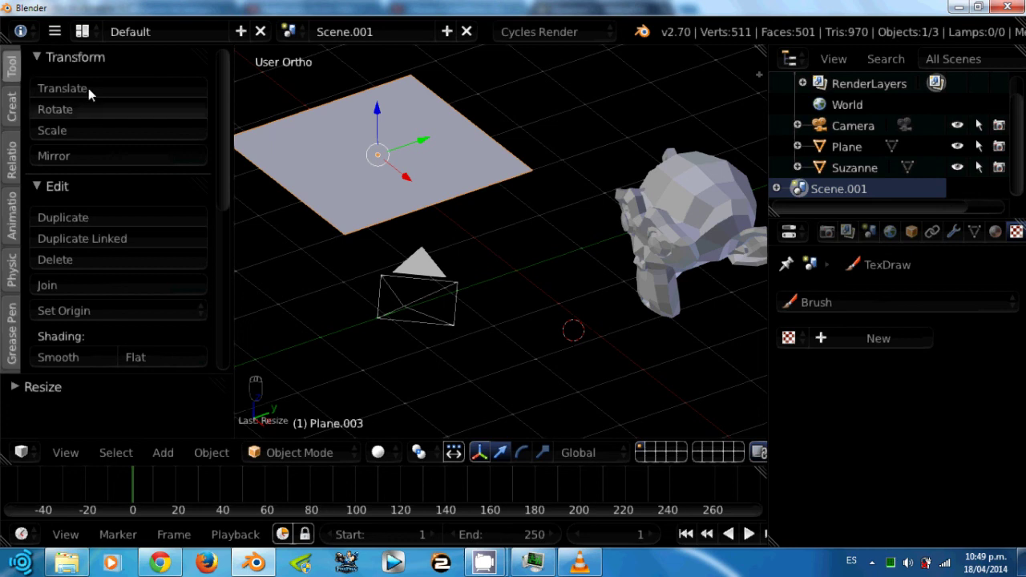
pyautogui.click(11, 127)
pyautogui.click(13, 161)
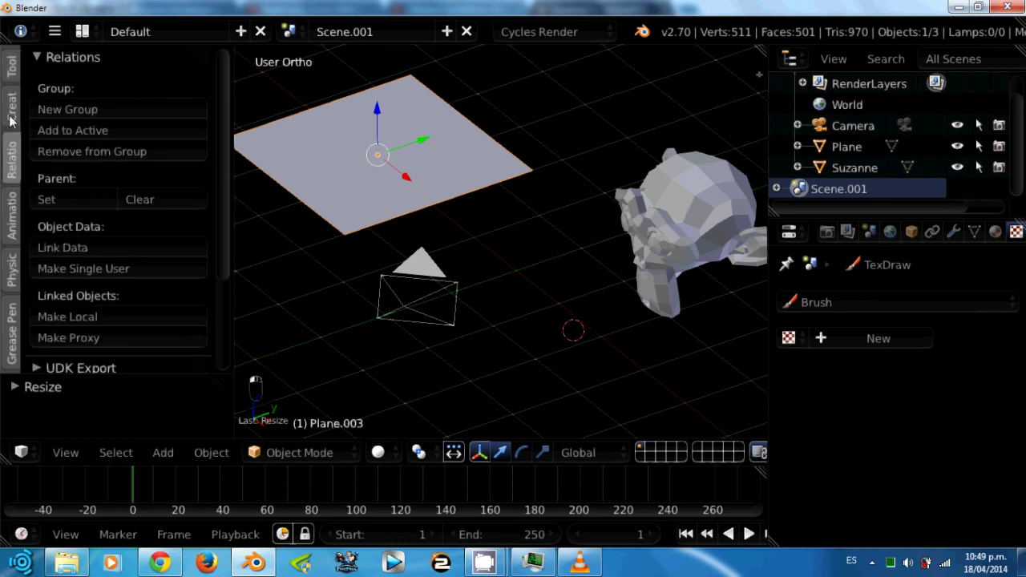
# - Add a Circle from the Create tab, then delete it
pyautogui.click(15, 72)
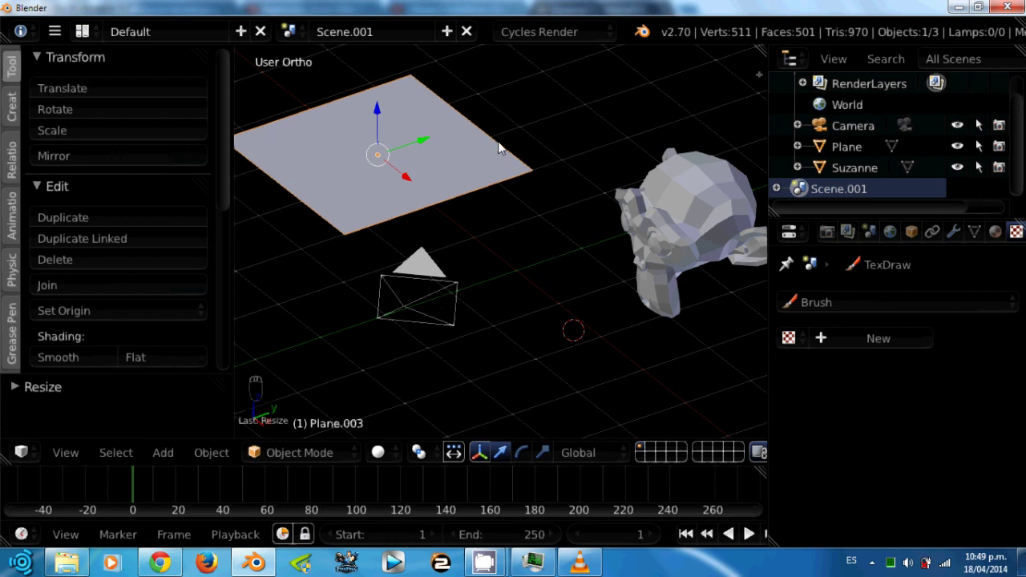
pyautogui.click(11, 107)
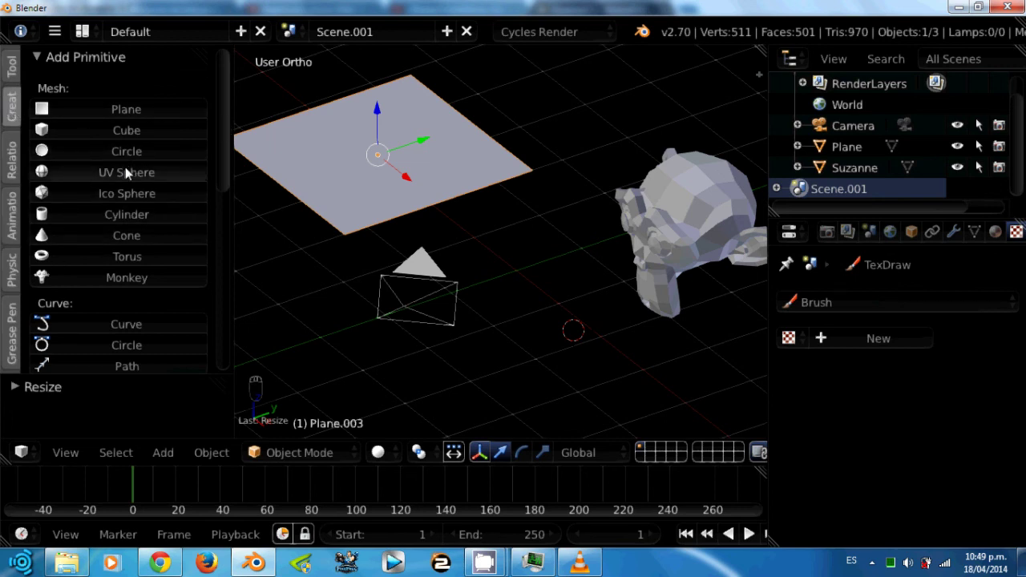
pyautogui.click(110, 150)
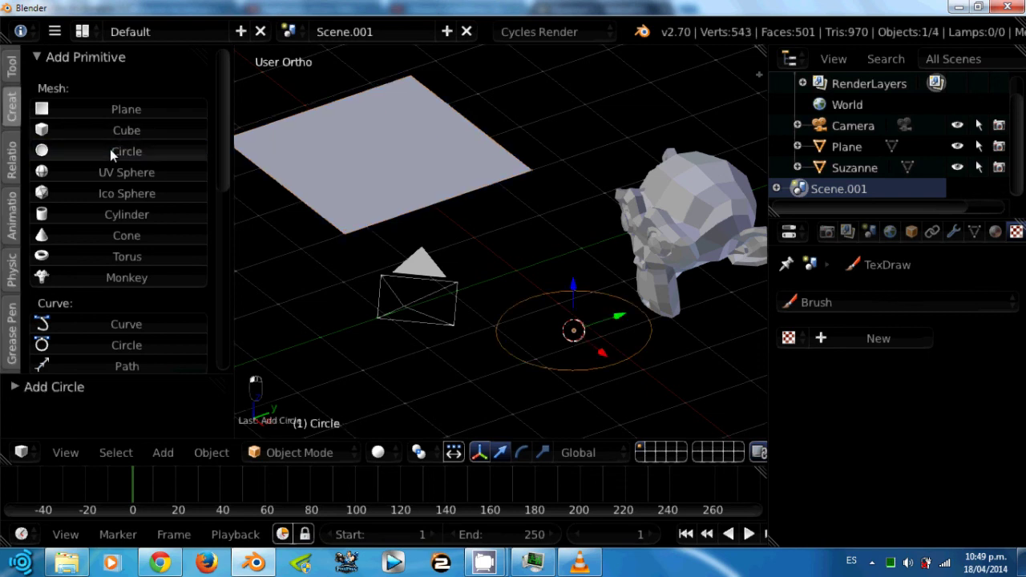
pyautogui.press('x')
pyautogui.click(564, 360)
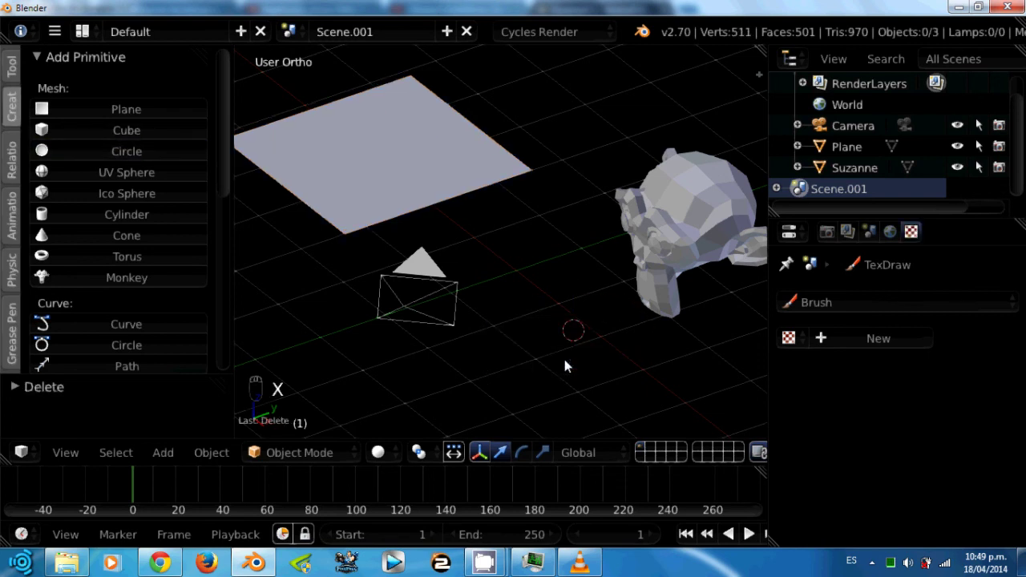
# - Add and delete a UV Sphere, then add one beside Suzanne via Shift+A > Mesh
pyautogui.click(110, 173)
pyautogui.press('x')
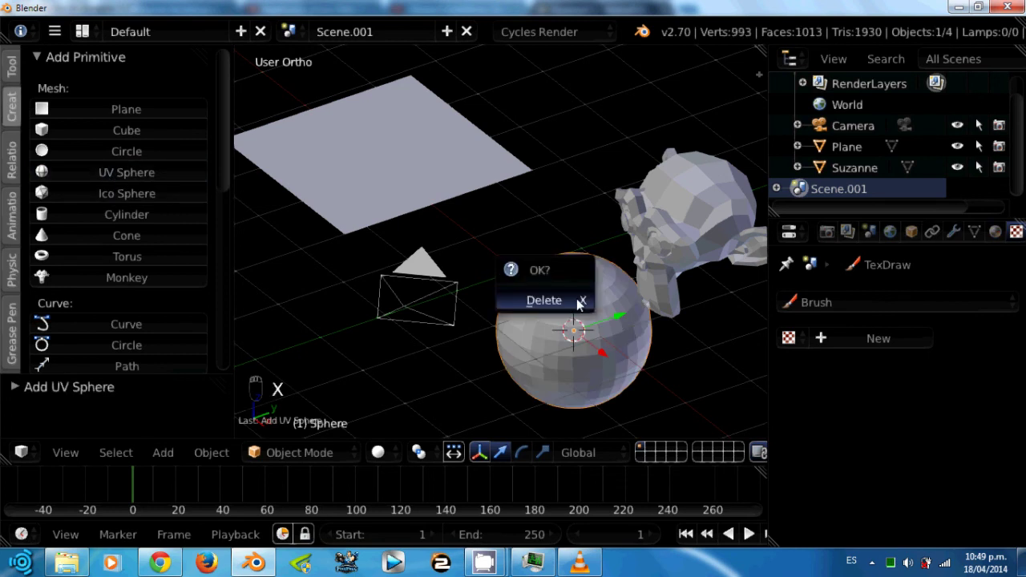
pyautogui.click(577, 299)
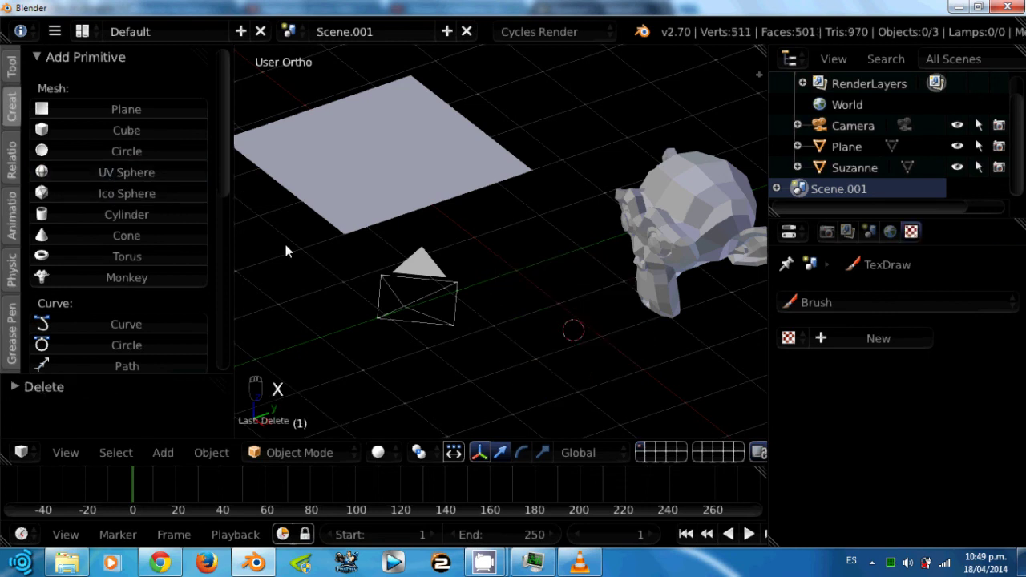
pyautogui.hotkey('shift', 'a')
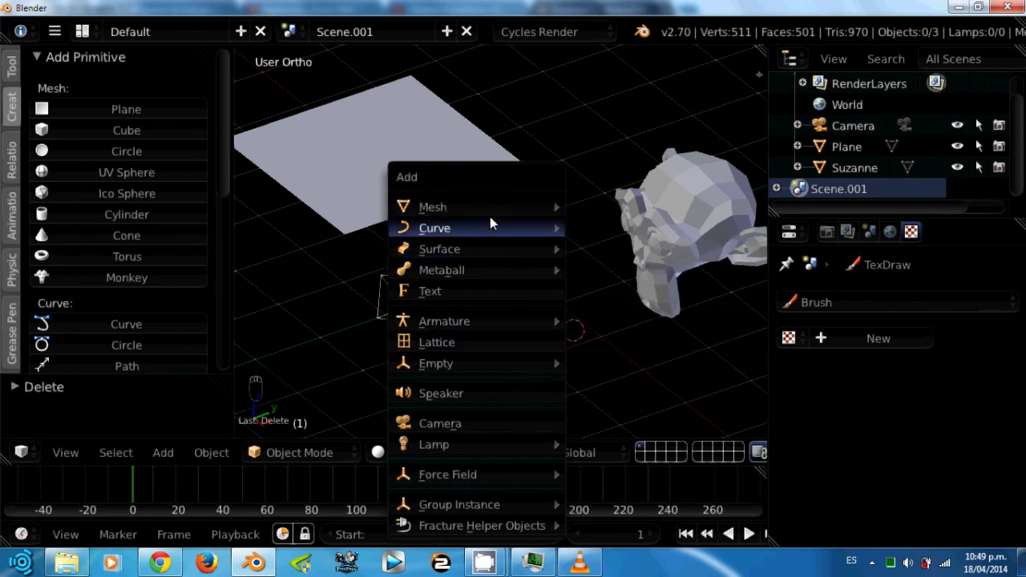
pyautogui.moveTo(490, 210)
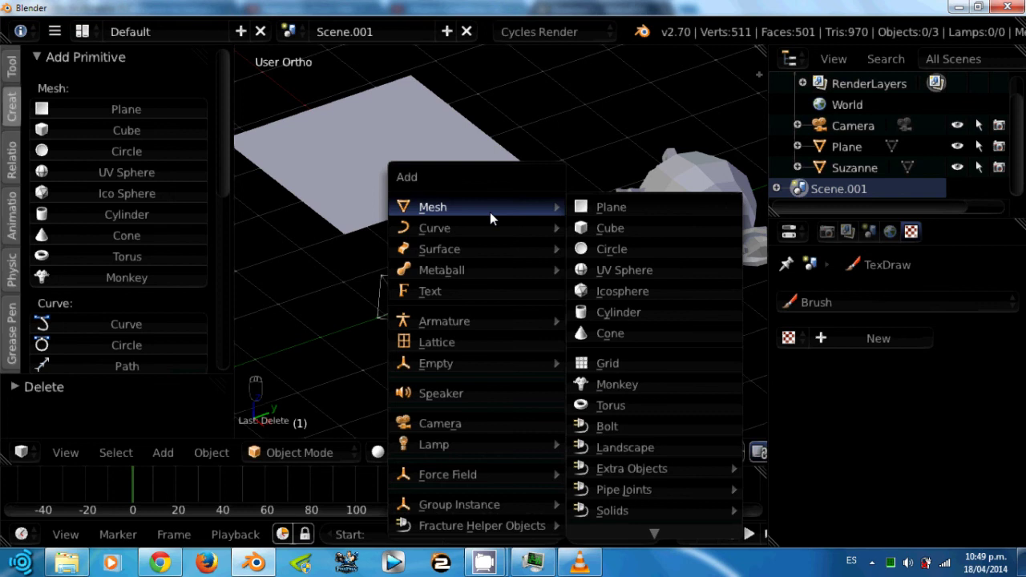
pyautogui.click(639, 271)
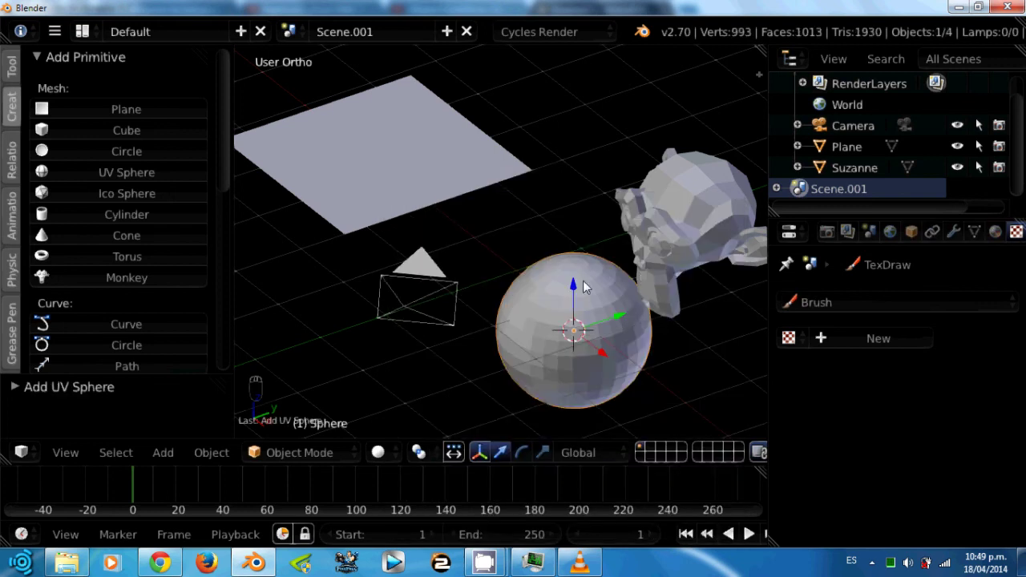